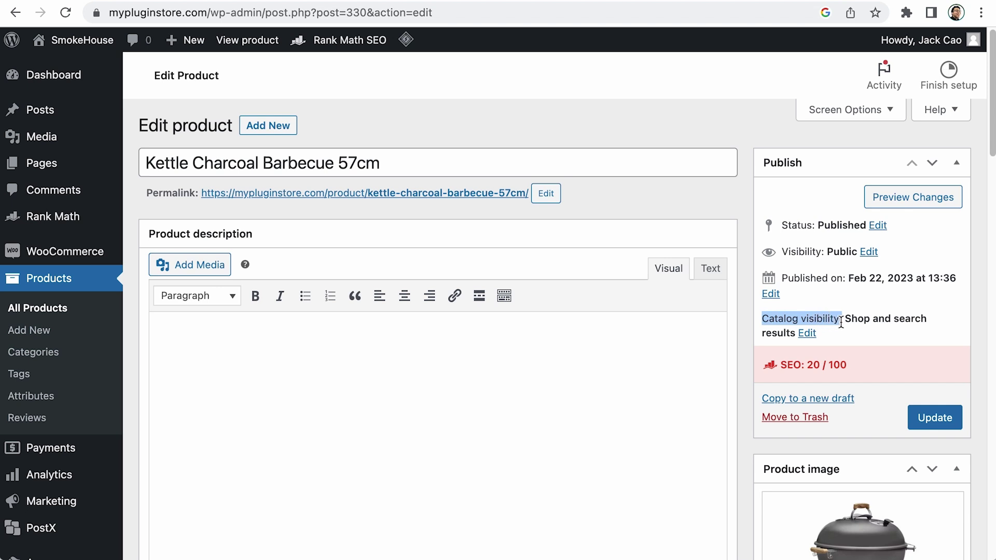
Check the kettle barbecue's Catalog visibility options, then scroll down to the Product short description
{"action": "left_click", "coordinate": [810, 334]}
{"action": "scroll", "coordinate": [811, 340], "scroll_direction": "down", "scroll_amount": 2}
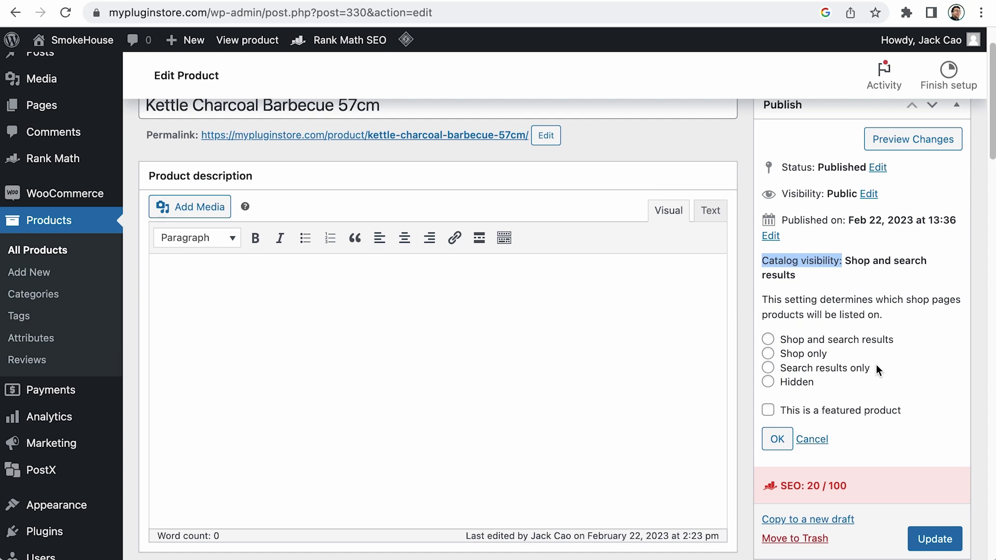
{"action": "scroll", "coordinate": [878, 370], "scroll_direction": "down", "scroll_amount": 2}
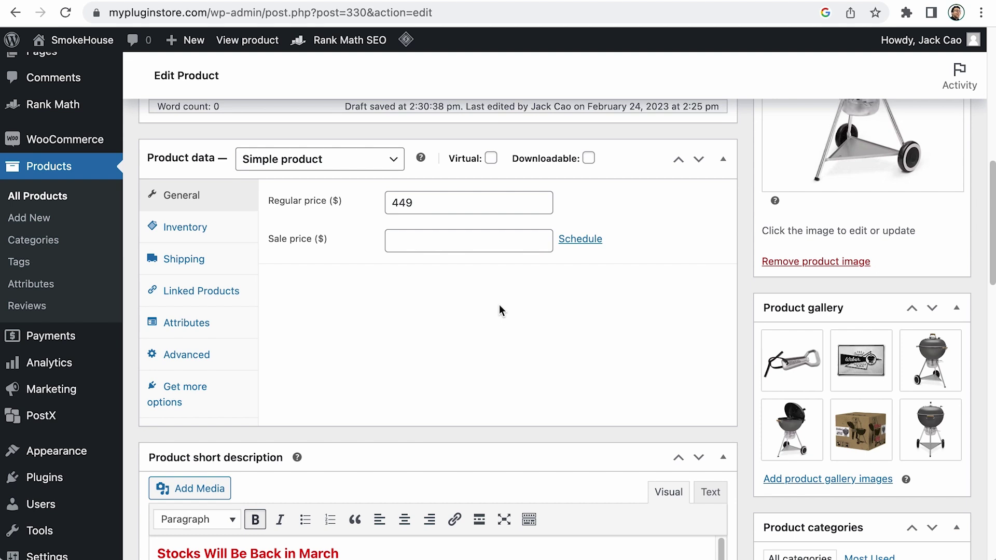
Keep the kettle barbecue's Inventory stock status set to Out of stock
{"action": "left_click", "coordinate": [165, 231]}
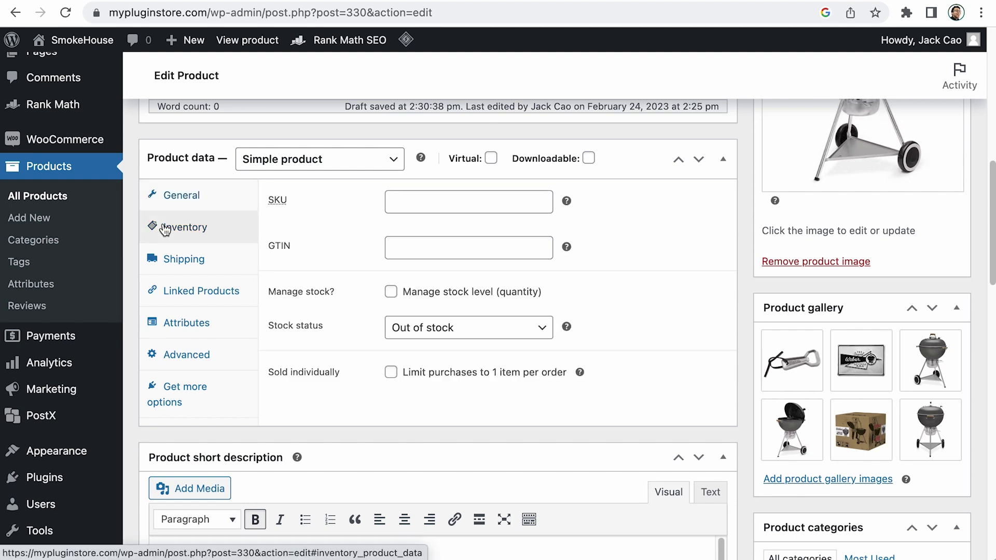
{"action": "left_click", "coordinate": [415, 326]}
{"action": "left_click", "coordinate": [432, 330]}
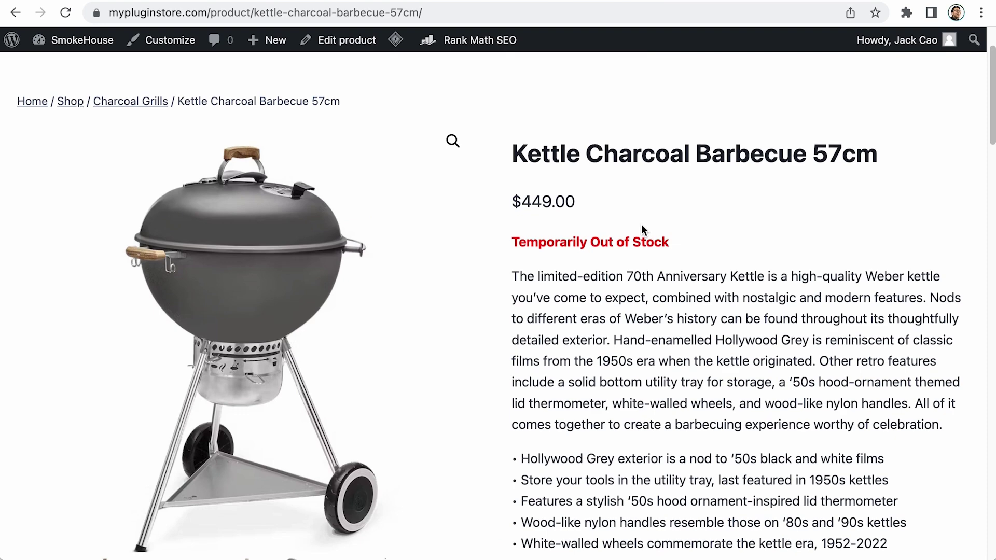
Scroll to the sold-out Notify me form, try its Email field and highlight the banner heading
{"action": "scroll", "coordinate": [641, 230], "scroll_direction": "down", "scroll_amount": 8}
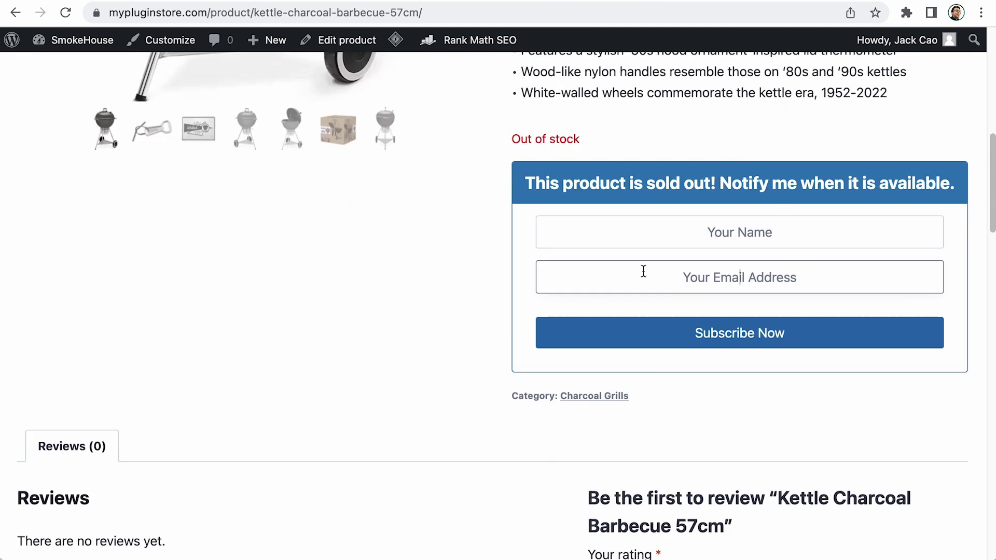
{"action": "left_click", "coordinate": [561, 273]}
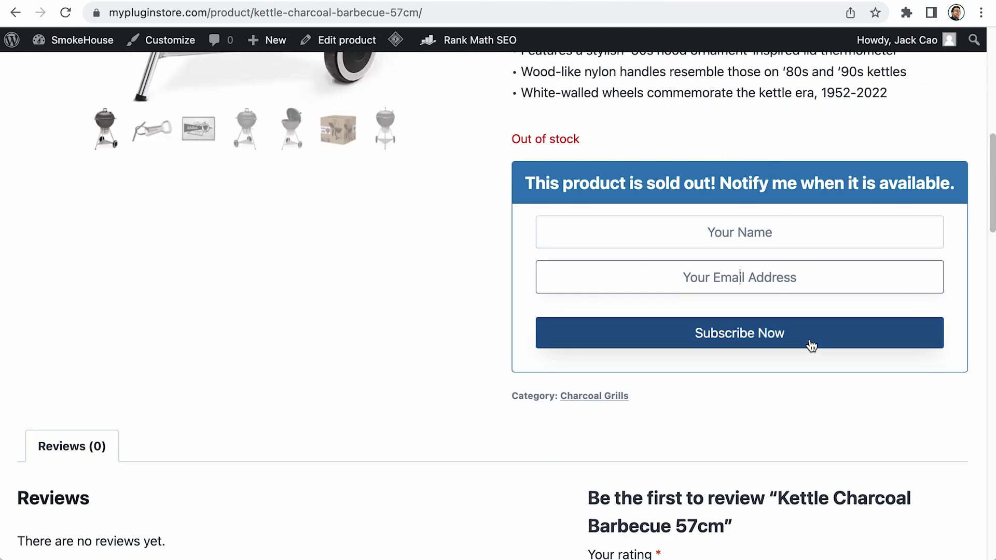
{"action": "left_click_drag", "start_coordinate": [528, 184], "coordinate": [856, 183]}
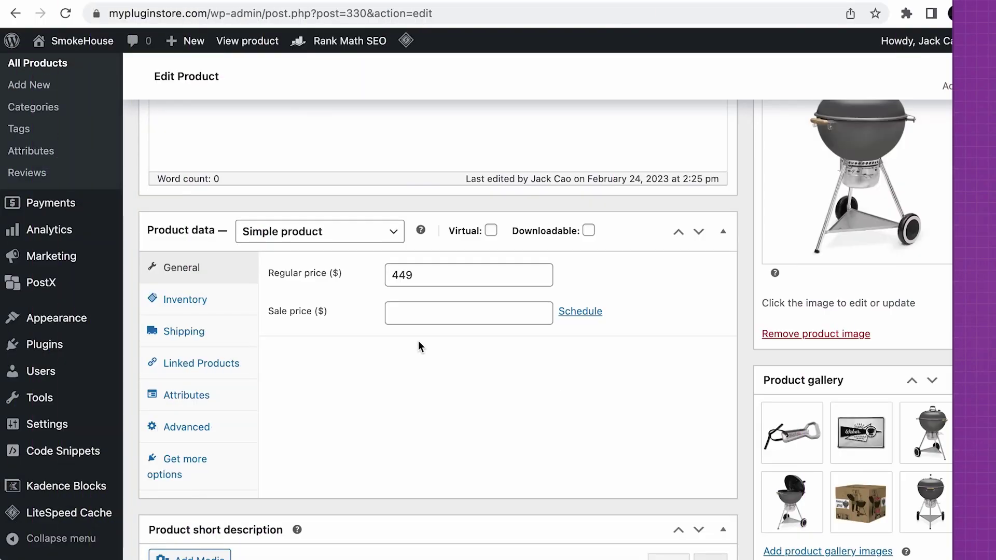
Set the kettle barbecue to In stock, clear its regular price and update the product
{"action": "left_click", "coordinate": [193, 304]}
{"action": "left_click", "coordinate": [440, 402]}
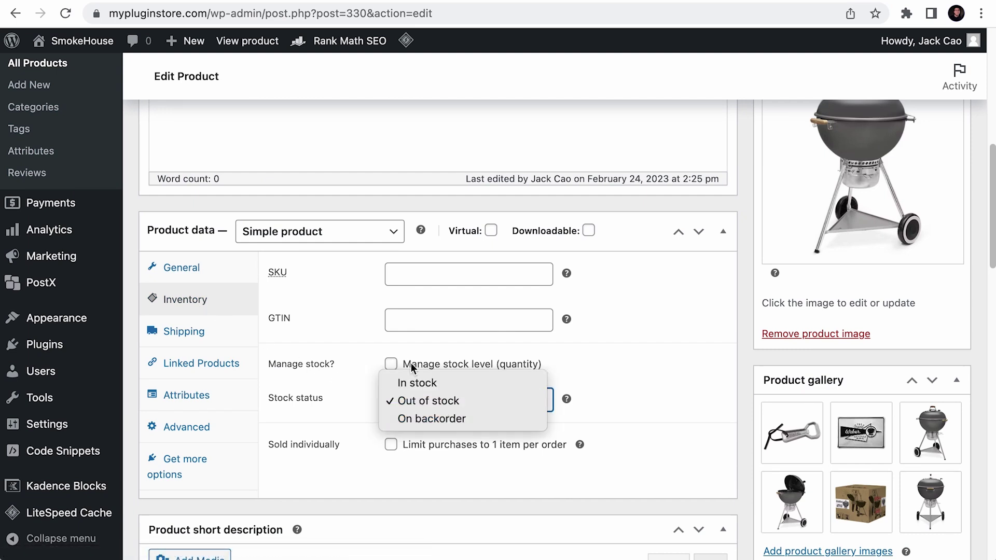
{"action": "left_click", "coordinate": [423, 382]}
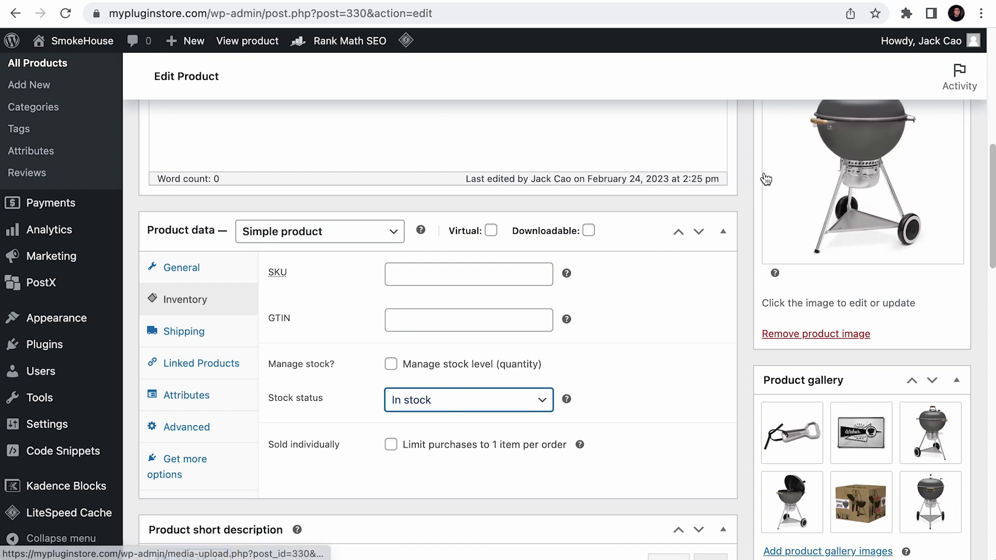
{"action": "left_click", "coordinate": [214, 269]}
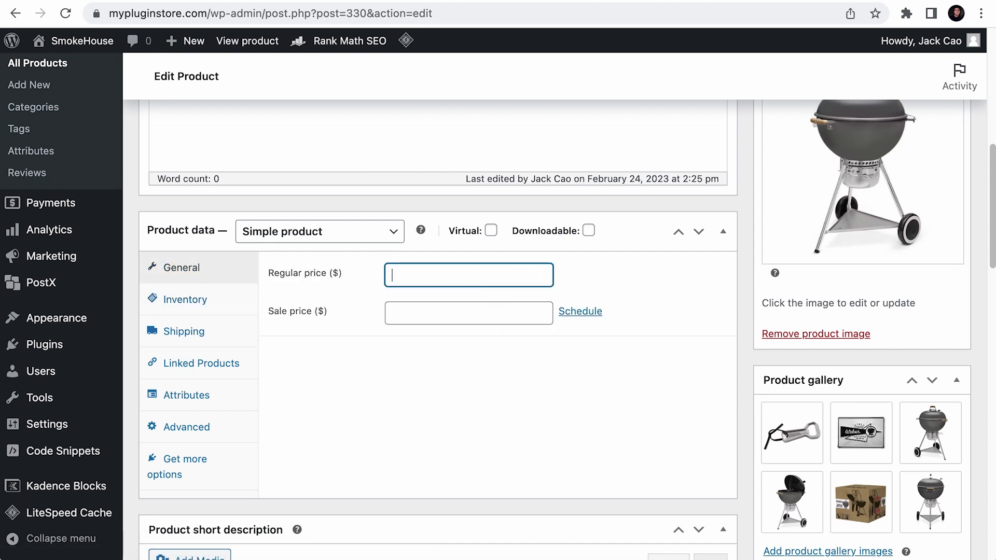
{"action": "key", "text": "Return"}
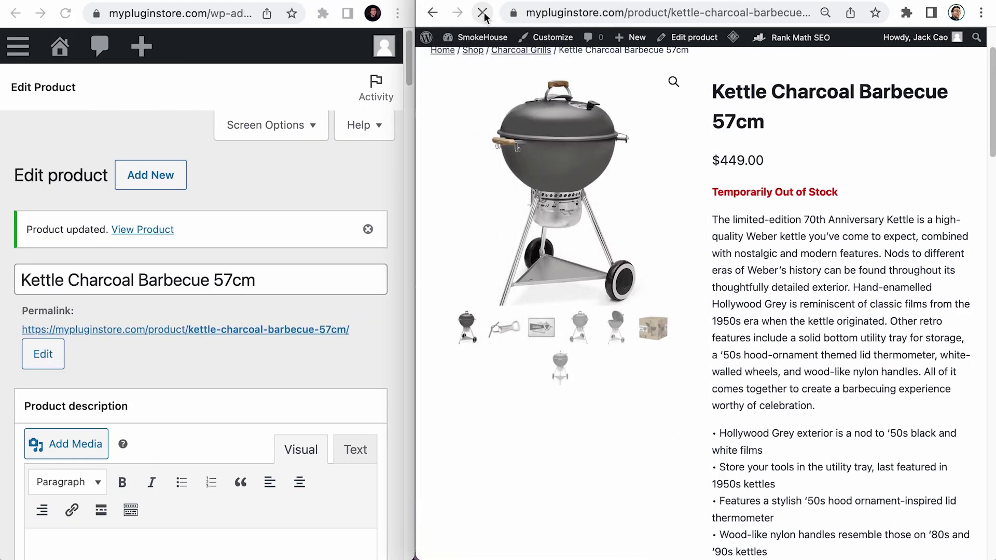
Reload the kettle product page, scroll down to Reviews and enlarge the admin window
{"action": "left_click", "coordinate": [482, 13]}
{"action": "scroll", "coordinate": [749, 253], "scroll_direction": "down", "scroll_amount": 7}
{"action": "scroll", "coordinate": [809, 218], "scroll_direction": "down", "scroll_amount": 1}
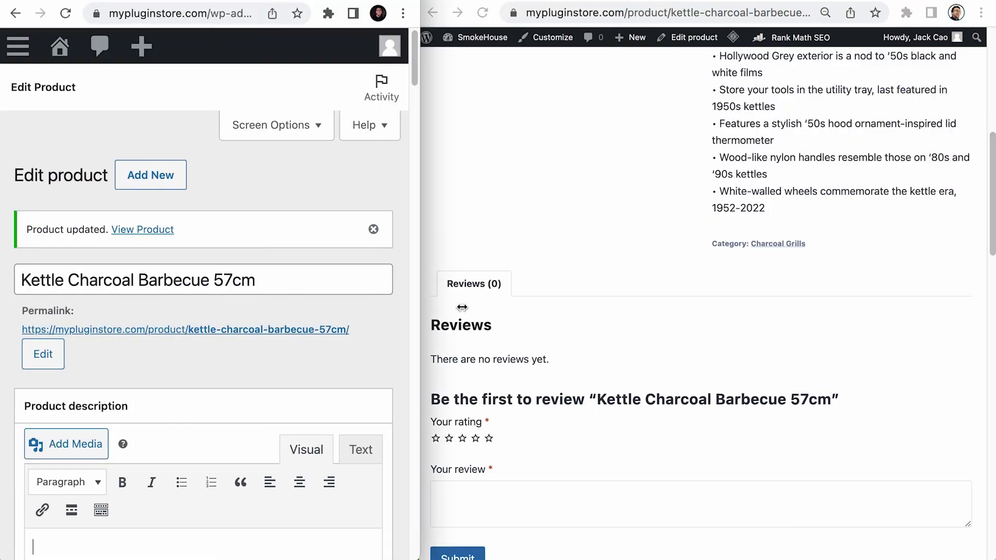
{"action": "left_click_drag", "start_coordinate": [423, 308], "coordinate": [994, 307]}
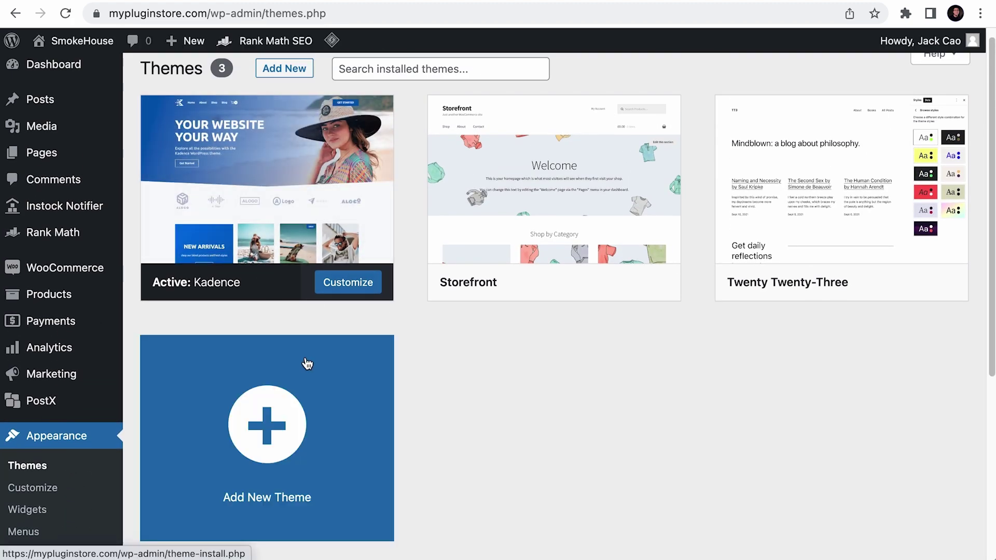
{"action": "scroll", "coordinate": [68, 436], "scroll_direction": "down", "scroll_amount": 5}
Limit the Kadence Email Notifier element to display only on Kettle Charcoal Barbecue 57cm
{"action": "left_click", "coordinate": [58, 344]}
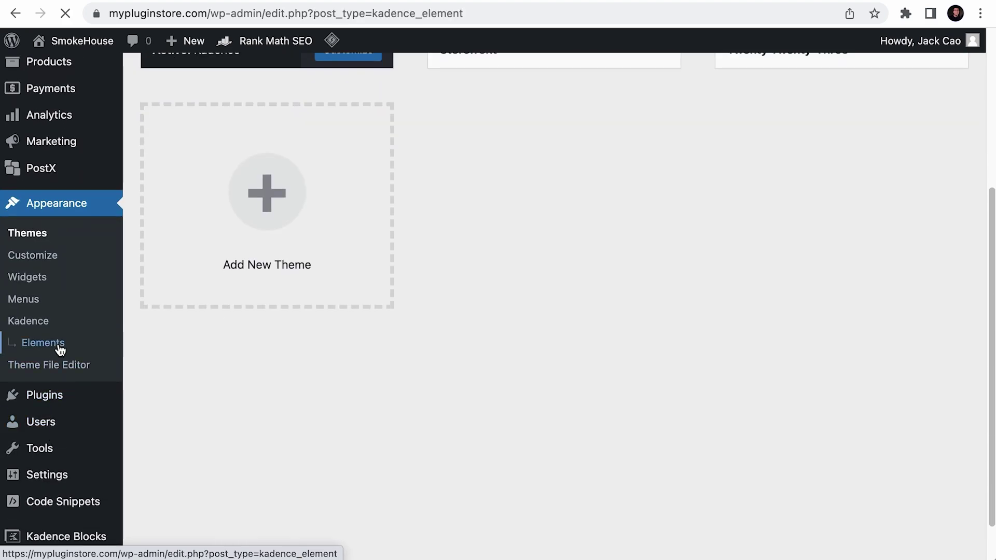
{"action": "left_click", "coordinate": [183, 358]}
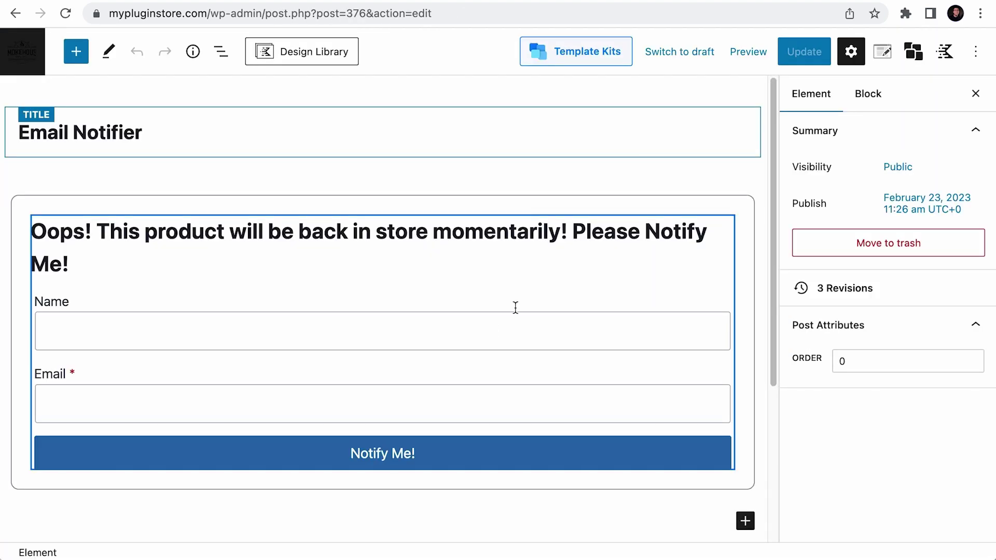
{"action": "left_click", "coordinate": [883, 52]}
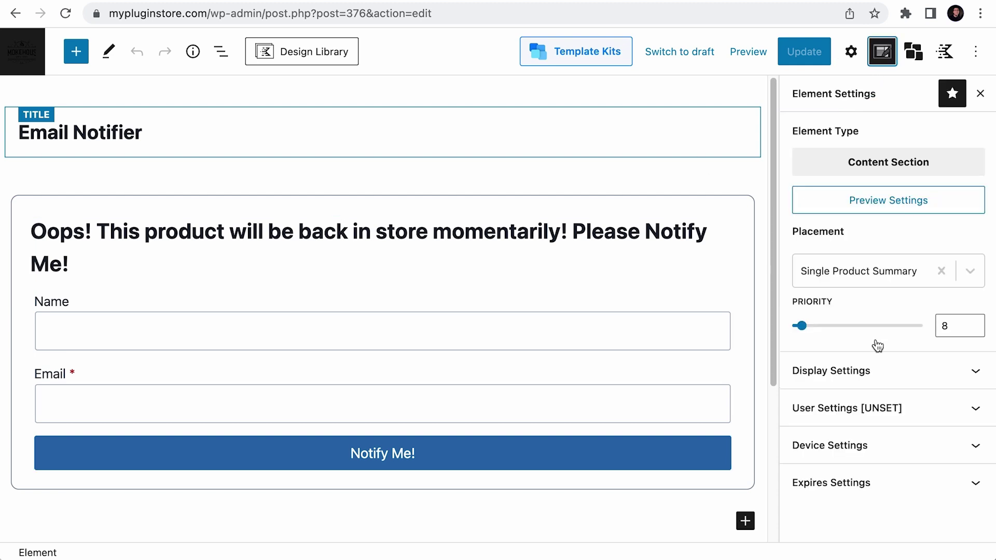
{"action": "left_click", "coordinate": [489, 201]}
{"action": "left_click", "coordinate": [937, 512]}
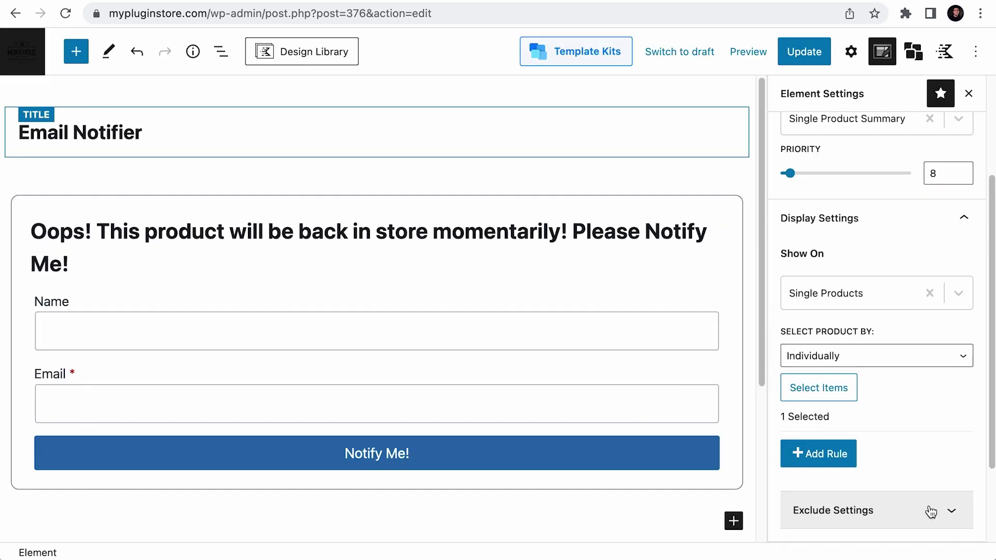
{"action": "scroll", "coordinate": [929, 511], "scroll_direction": "up", "scroll_amount": 2}
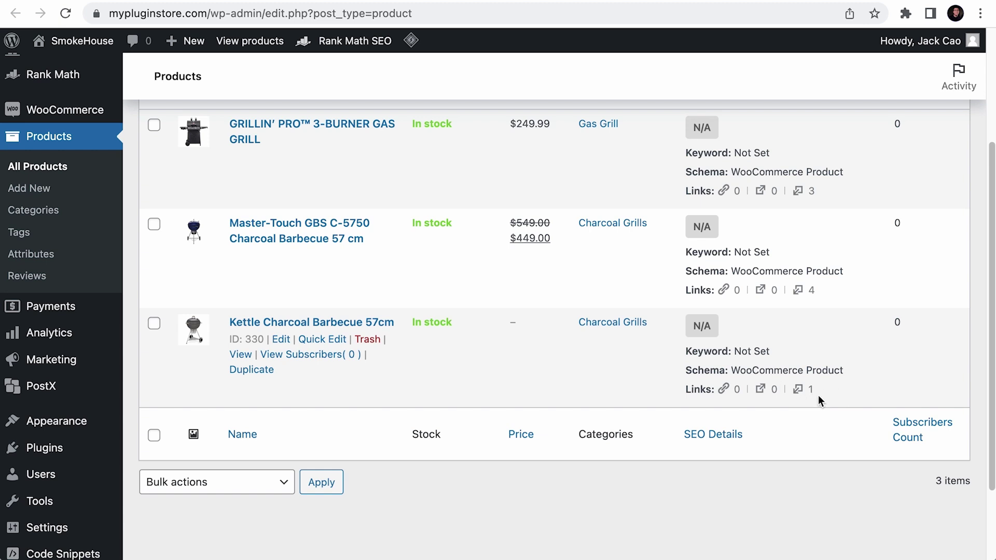
Open the Links report's internally linked pages and drill into kettle-charcoal-barbecue-57cm
{"action": "left_click", "coordinate": [586, 1]}
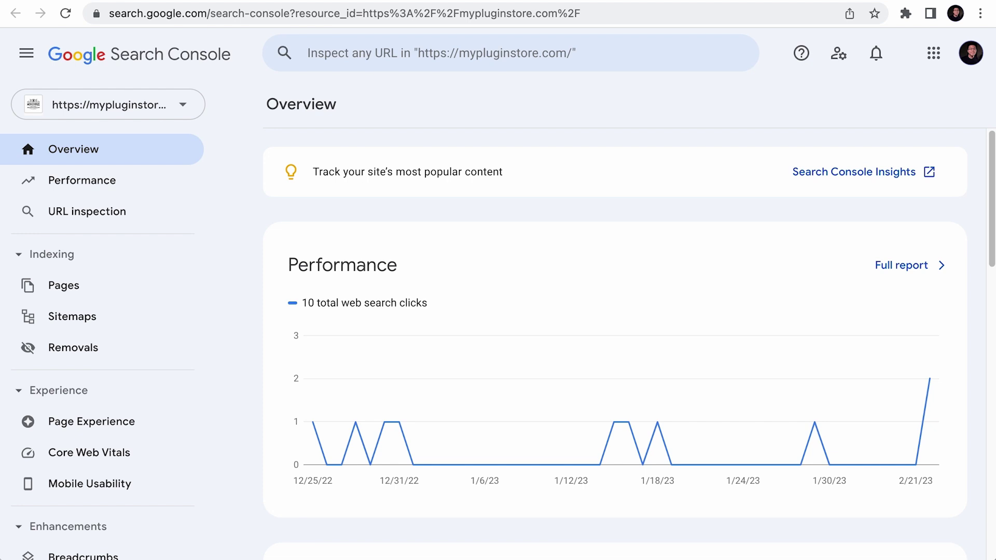
{"action": "scroll", "coordinate": [138, 458], "scroll_direction": "down", "scroll_amount": 7}
{"action": "left_click", "coordinate": [104, 405]}
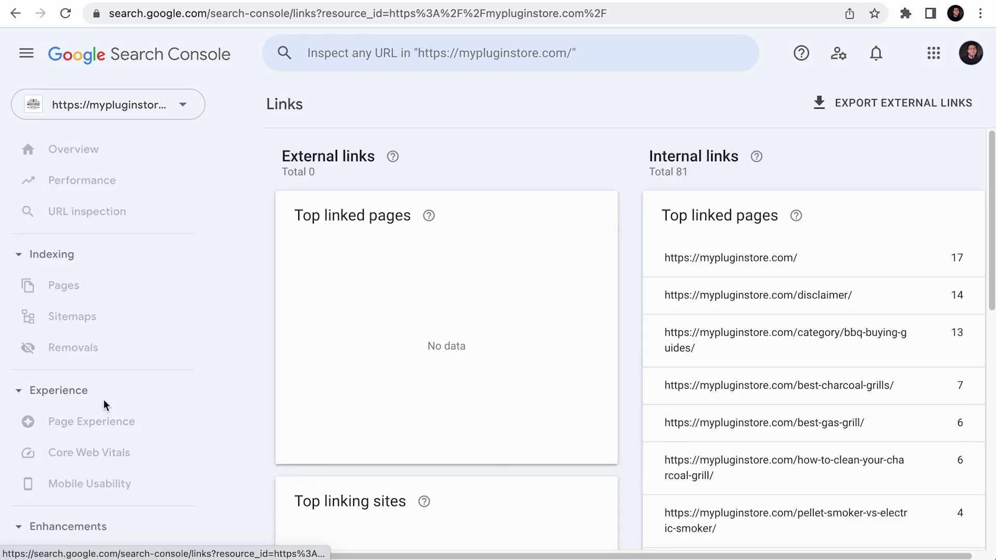
{"action": "scroll", "coordinate": [778, 233], "scroll_direction": "down", "scroll_amount": 5}
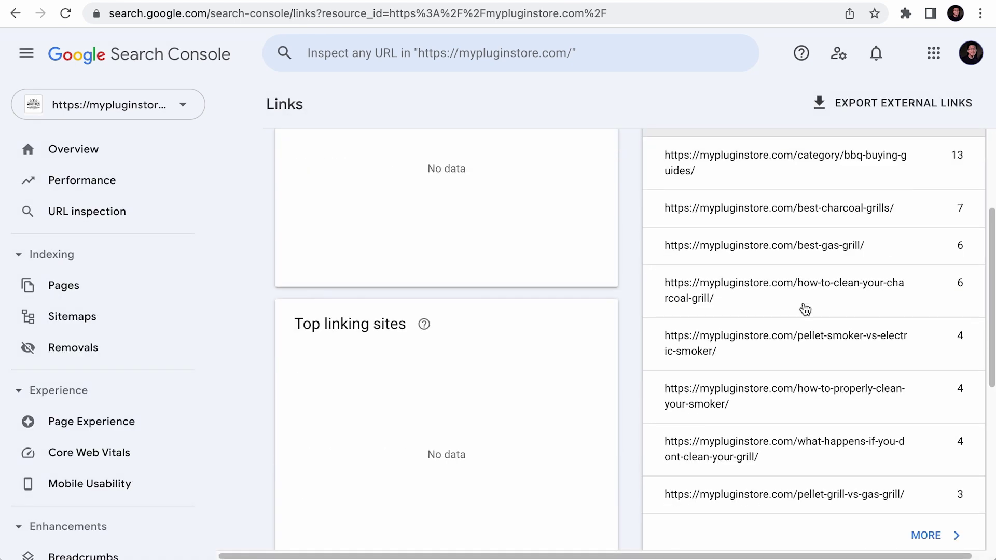
{"action": "left_click", "coordinate": [927, 509]}
{"action": "scroll", "coordinate": [929, 519], "scroll_direction": "down", "scroll_amount": 3}
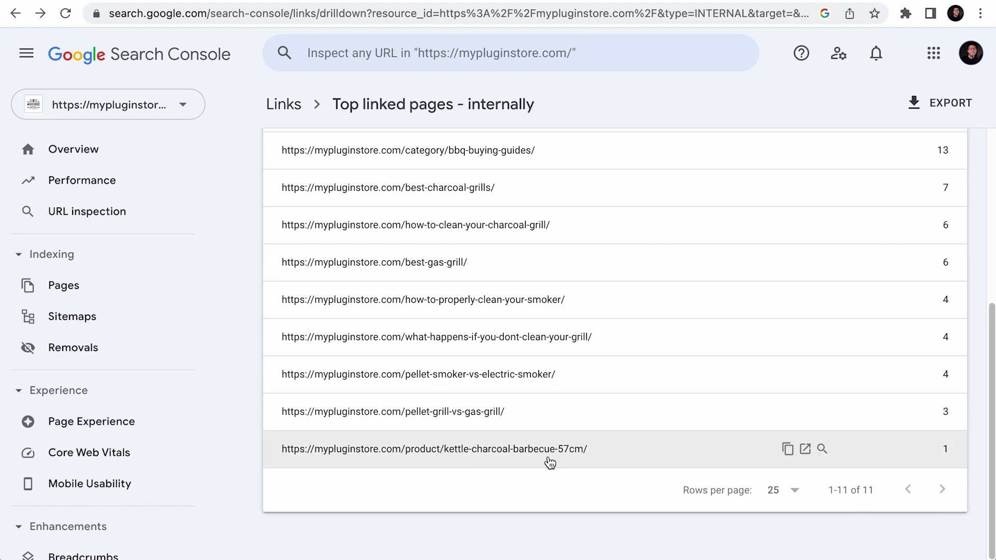
{"action": "left_click", "coordinate": [549, 461]}
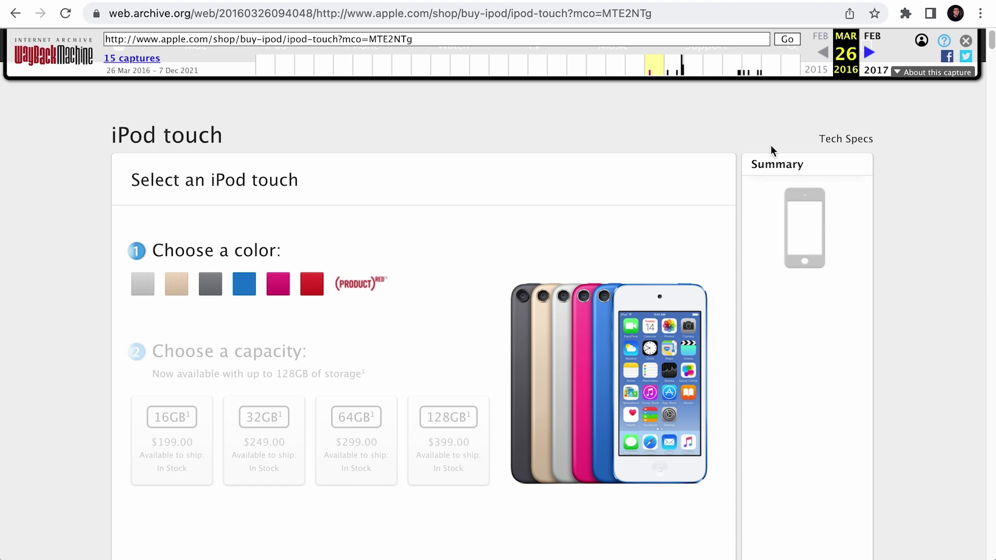
Switch to the live iPod touch Support page and scroll through its content
{"action": "left_click", "coordinate": [882, 1]}
{"action": "left_click", "coordinate": [150, 20]}
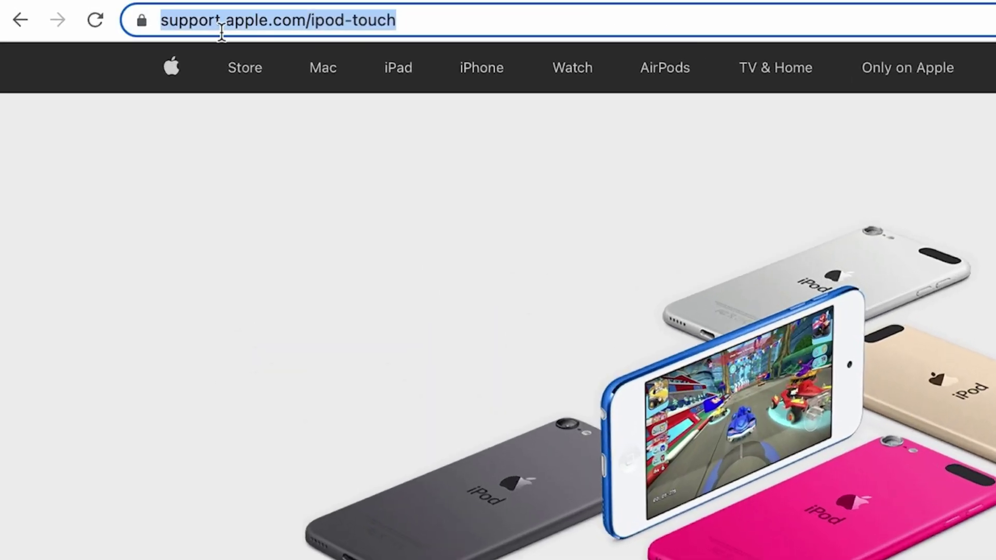
{"action": "scroll", "coordinate": [462, 267], "scroll_direction": "down", "scroll_amount": 6}
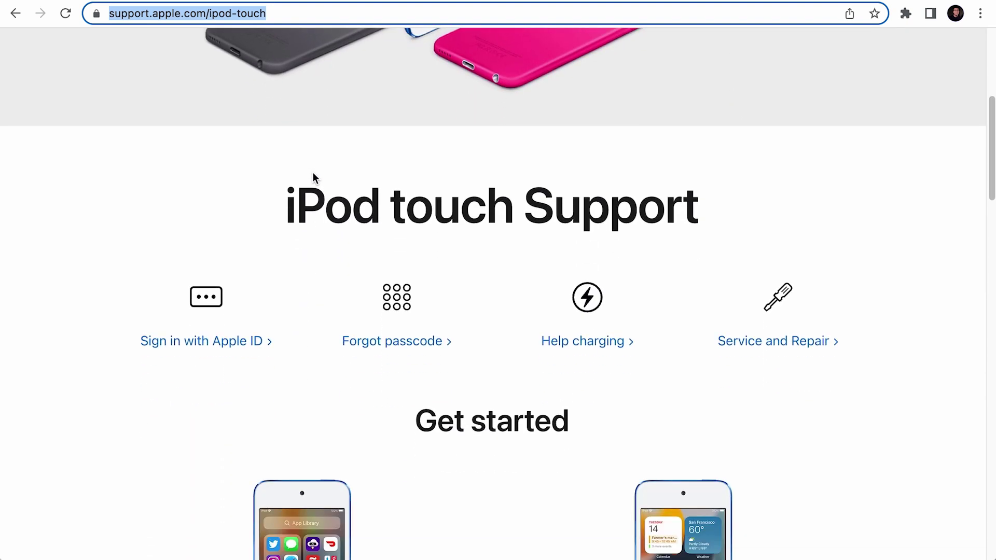
{"action": "scroll", "coordinate": [314, 177], "scroll_direction": "down", "scroll_amount": 2}
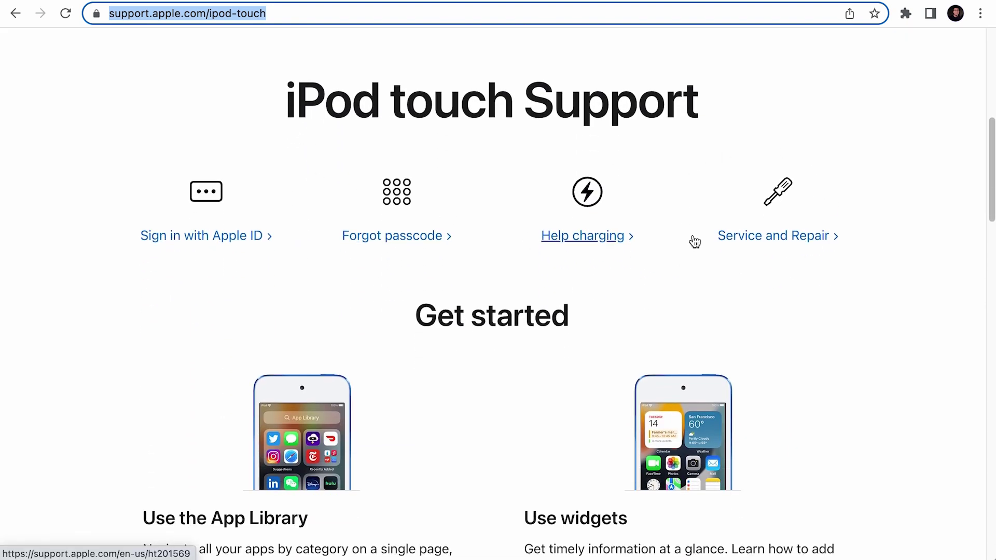
{"action": "scroll", "coordinate": [849, 237], "scroll_direction": "down", "scroll_amount": 6}
{"action": "scroll", "coordinate": [850, 235], "scroll_direction": "down", "scroll_amount": 15}
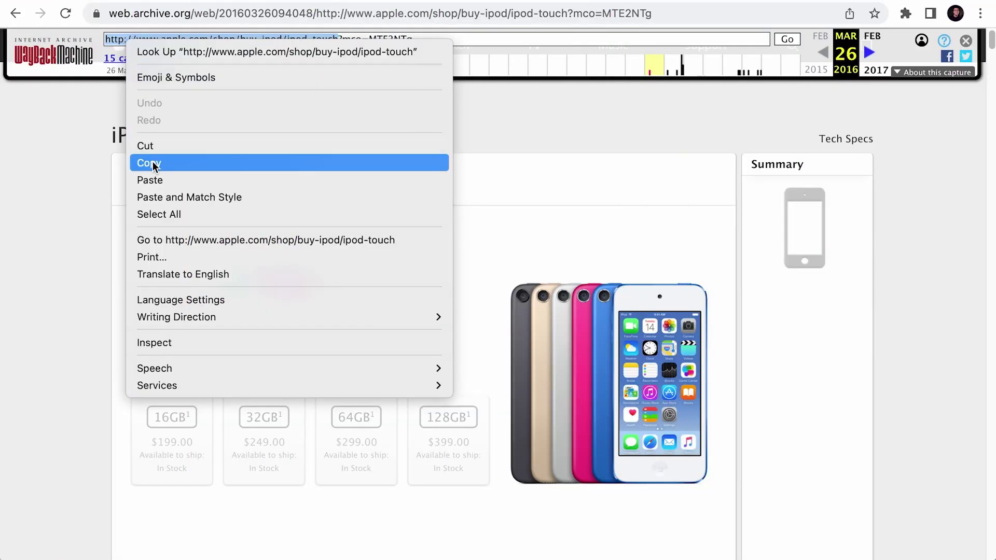
Load the copied archived iPod touch store URL in a new tab to confirm it redirects to apple.com
{"action": "left_click", "coordinate": [153, 164]}
{"action": "key", "text": "super+t"}
{"action": "left_click", "coordinate": [690, 12]}
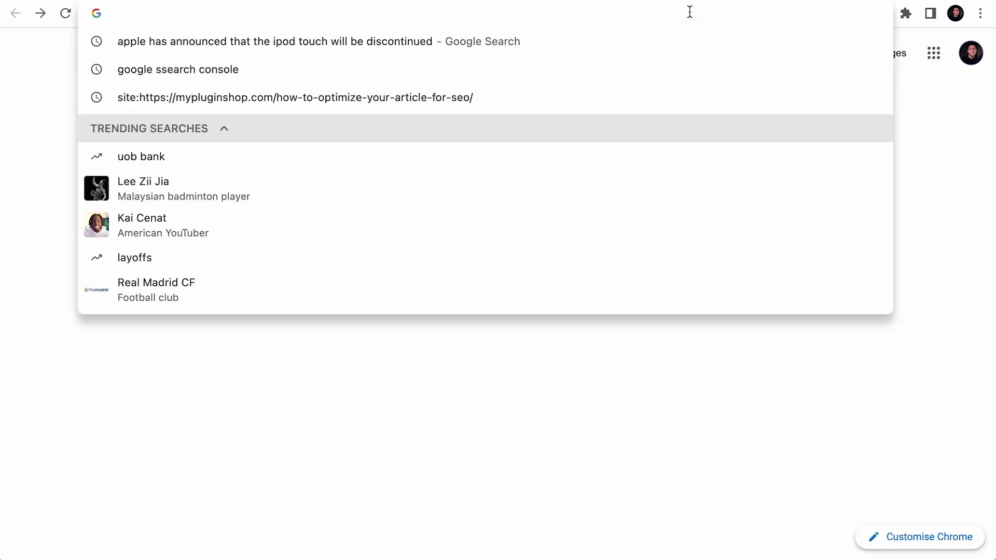
{"action": "key", "text": "super+v"}
{"action": "key", "text": "Return"}
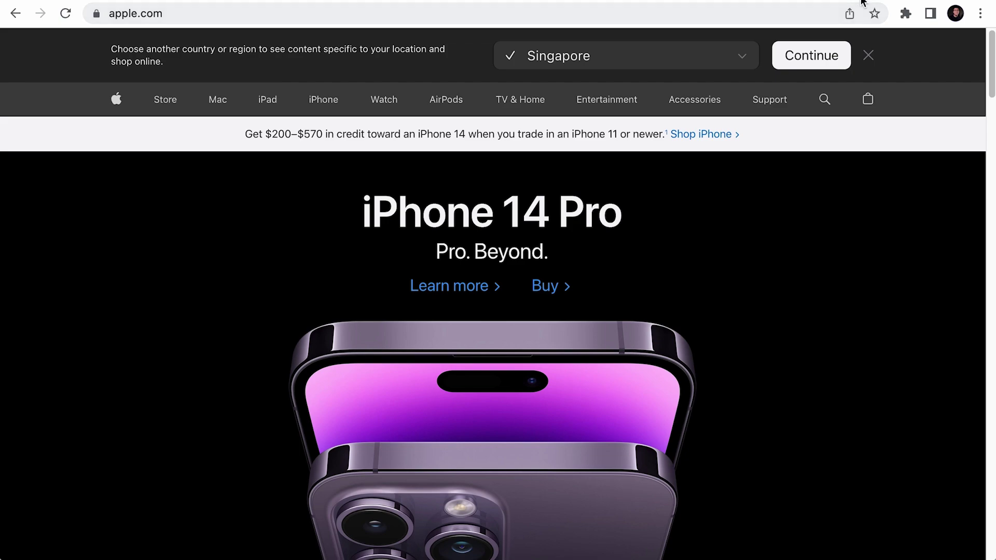
{"action": "key", "text": "super+l"}
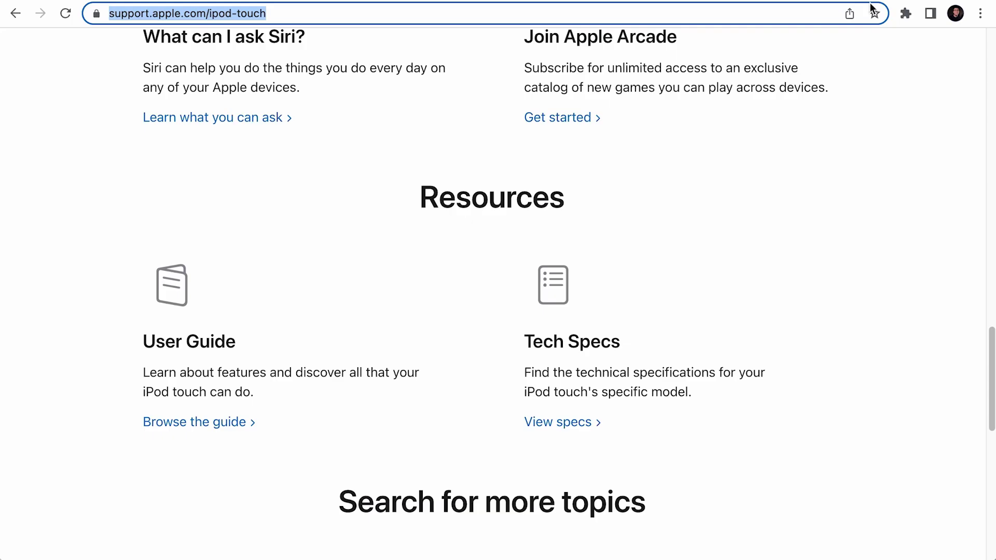
{"action": "scroll", "coordinate": [853, 115], "scroll_direction": "up", "scroll_amount": 20}
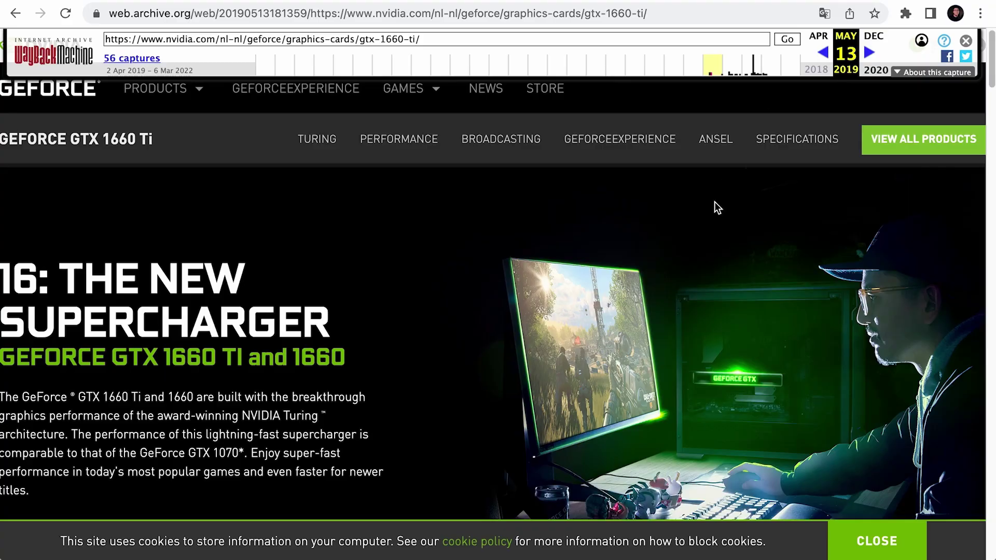
Copy the original NVIDIA GTX 1660 Ti page address from the 2019 Wayback capture's URL box
{"action": "scroll", "coordinate": [692, 244], "scroll_direction": "down", "scroll_amount": 15}
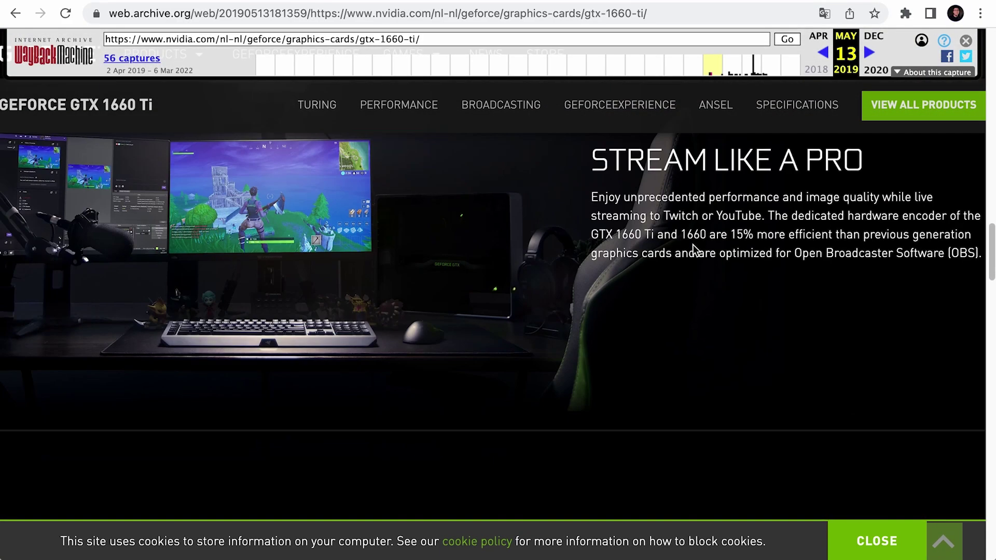
{"action": "scroll", "coordinate": [693, 245], "scroll_direction": "down", "scroll_amount": 5}
{"action": "triple_click", "coordinate": [462, 39]}
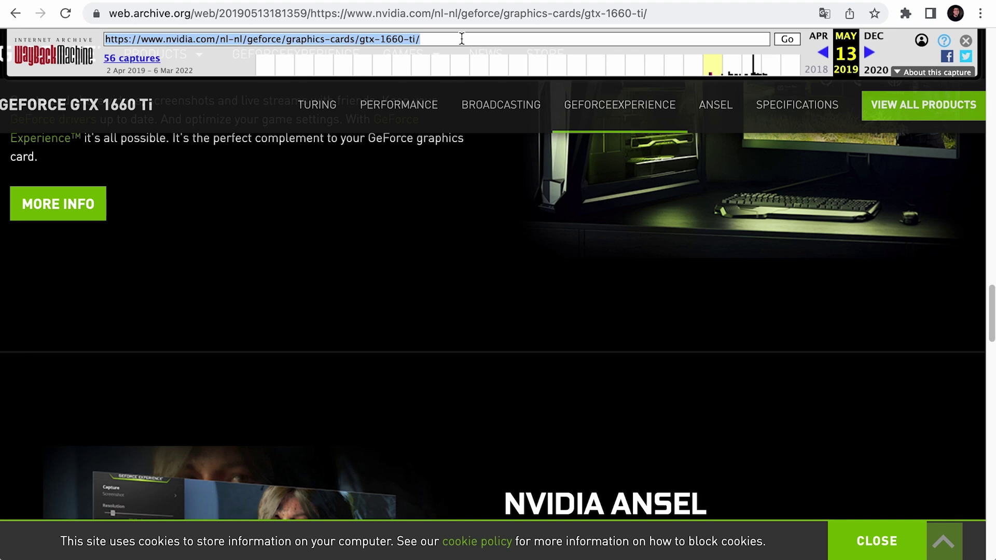
{"action": "right_click", "coordinate": [394, 33]}
{"action": "left_click", "coordinate": [420, 154]}
{"action": "key", "text": "super+t"}
Load the old GTX 1660 Ti URL in a new tab to confirm it redirects to the GeForce GTX 16 series page
{"action": "left_click", "coordinate": [711, 15]}
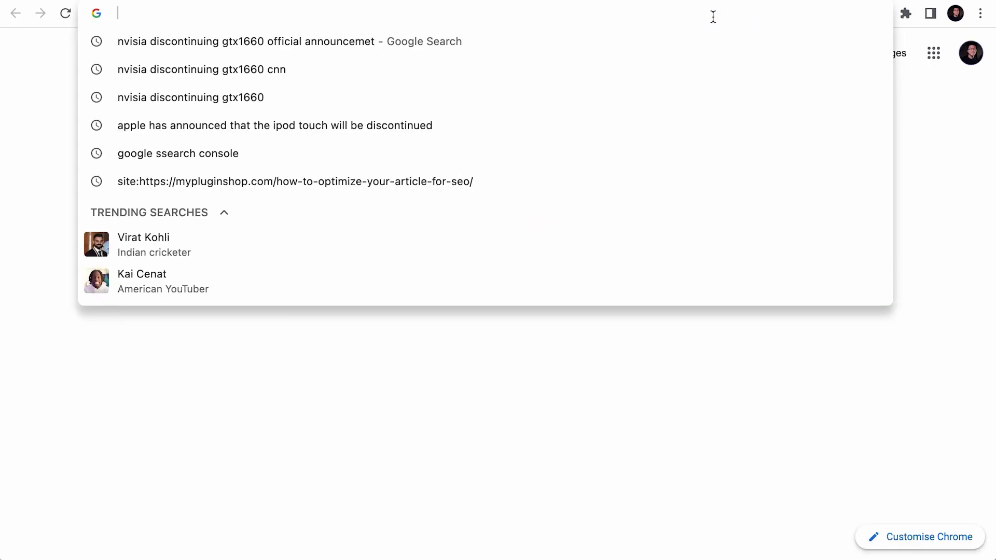
{"action": "key", "text": "super+v"}
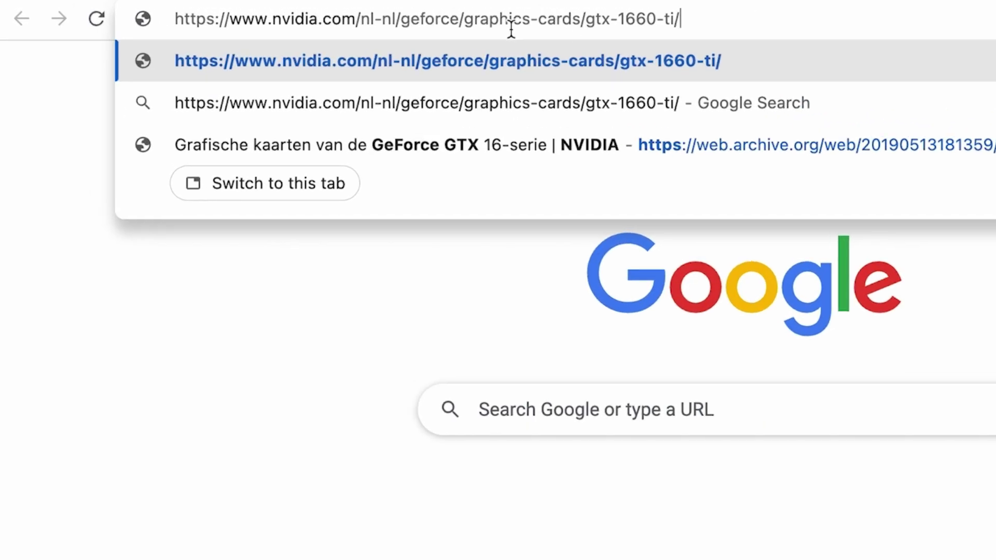
{"action": "key", "text": "Return"}
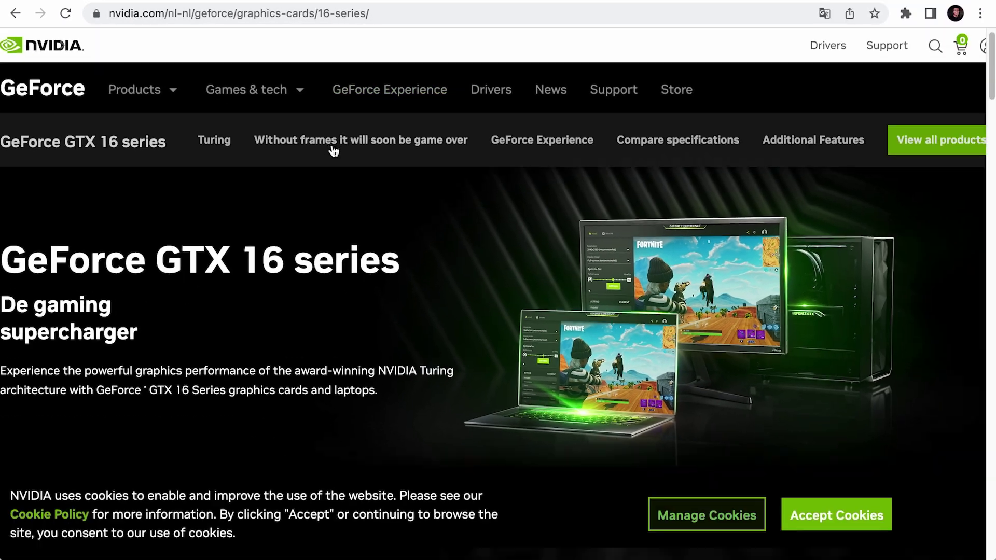
{"action": "scroll", "coordinate": [330, 154], "scroll_direction": "down", "scroll_amount": 5}
{"action": "scroll", "coordinate": [331, 153], "scroll_direction": "down", "scroll_amount": 10}
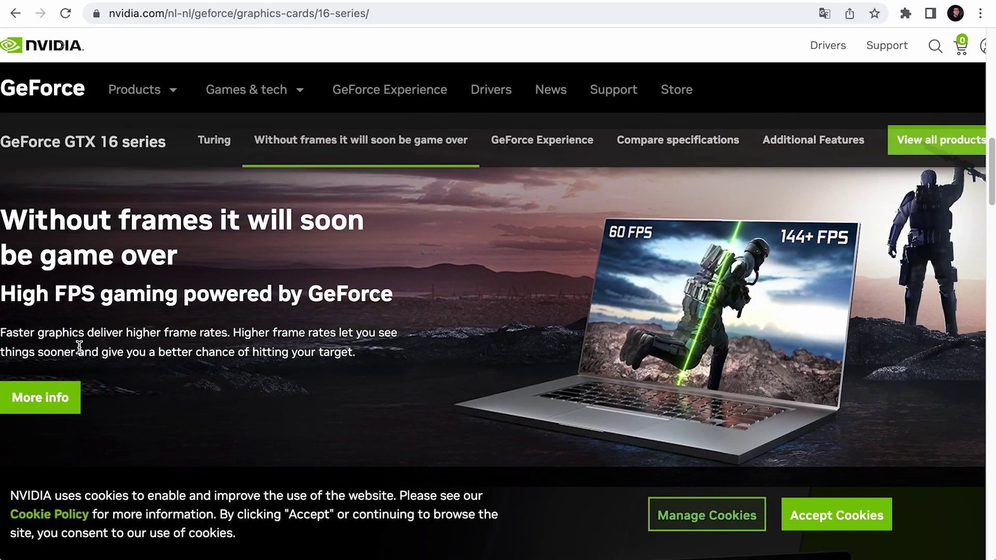
Open the high-FPS frames-win-games campaign page and scroll through it
{"action": "left_click", "coordinate": [57, 396]}
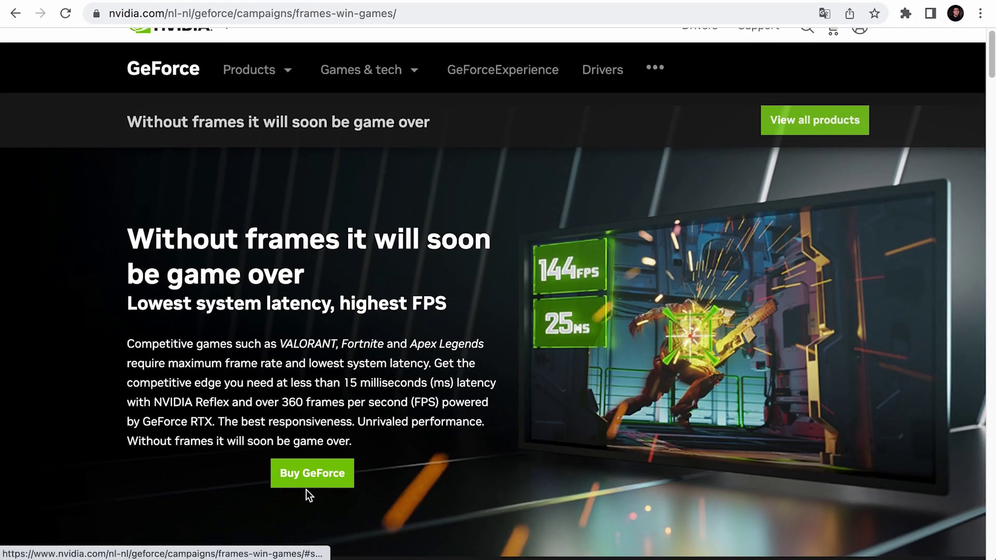
{"action": "scroll", "coordinate": [306, 490], "scroll_direction": "down", "scroll_amount": 10}
{"action": "scroll", "coordinate": [307, 490], "scroll_direction": "down", "scroll_amount": 10}
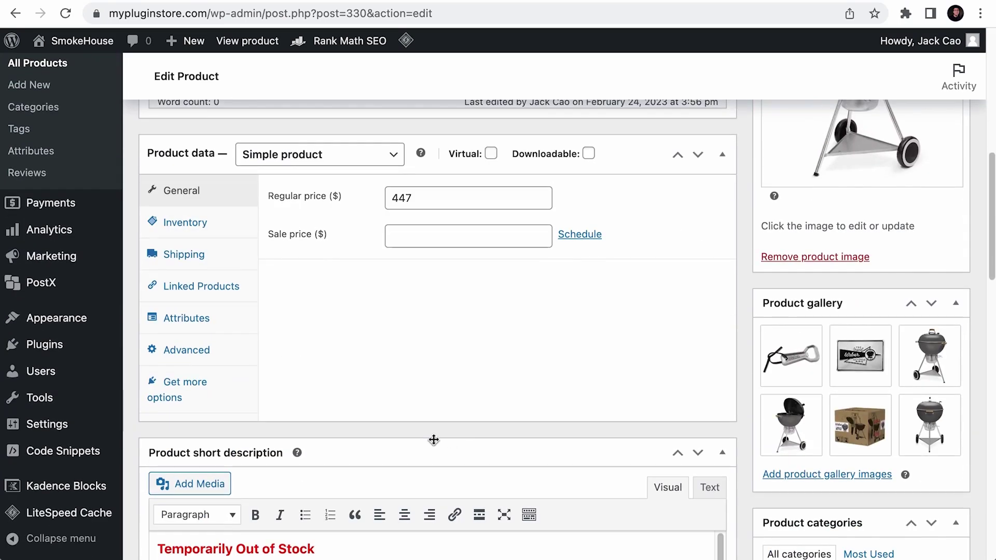
Set the kettle barbecue's stock status to Out of stock and catalog visibility to Hidden, then update
{"action": "left_click", "coordinate": [209, 221]}
{"action": "left_click", "coordinate": [433, 327]}
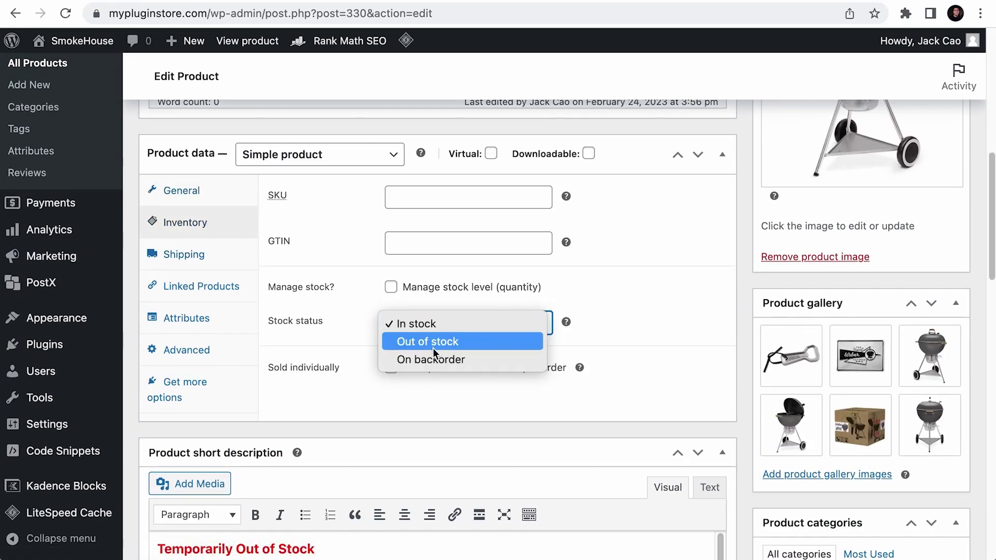
{"action": "left_click", "coordinate": [433, 345]}
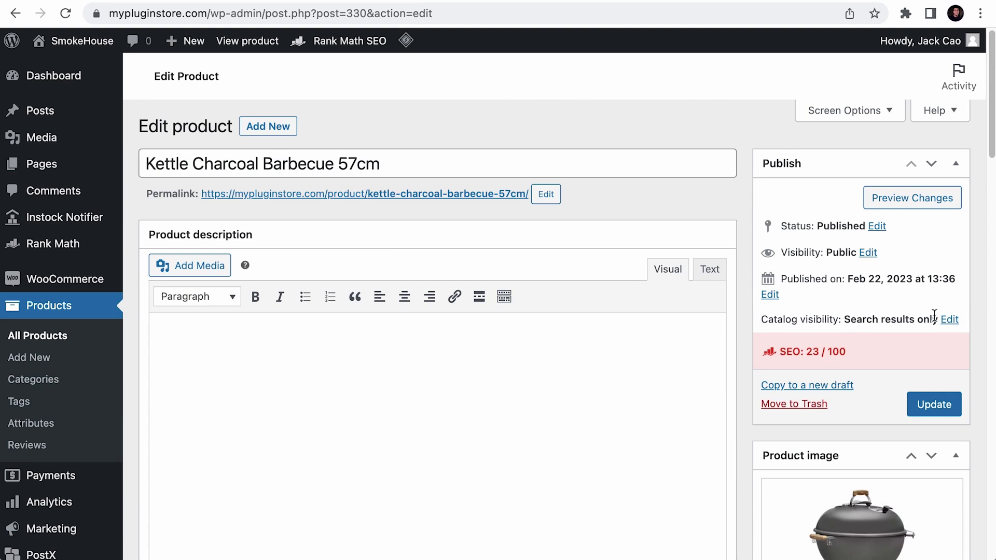
{"action": "left_click", "coordinate": [948, 319]}
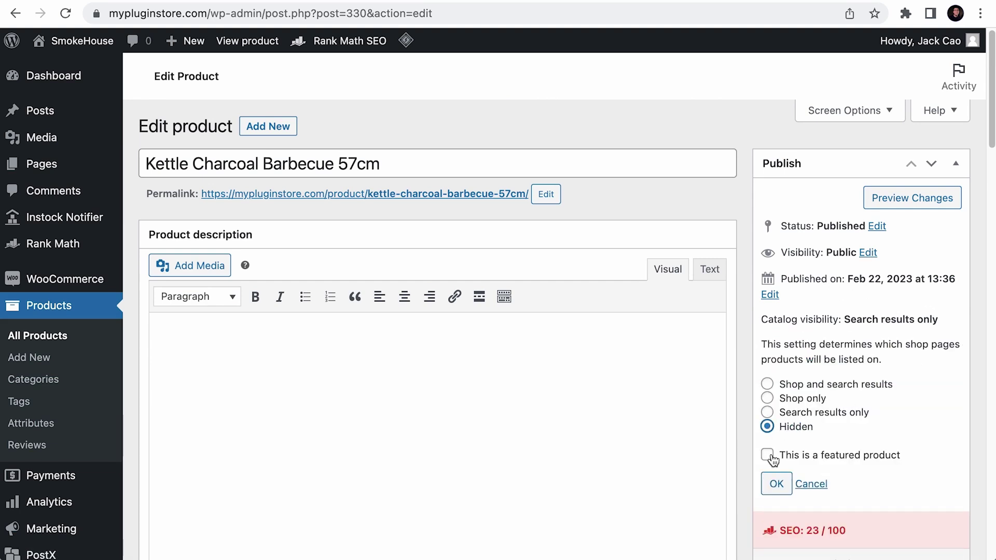
{"action": "left_click", "coordinate": [776, 483]}
{"action": "left_click", "coordinate": [952, 409]}
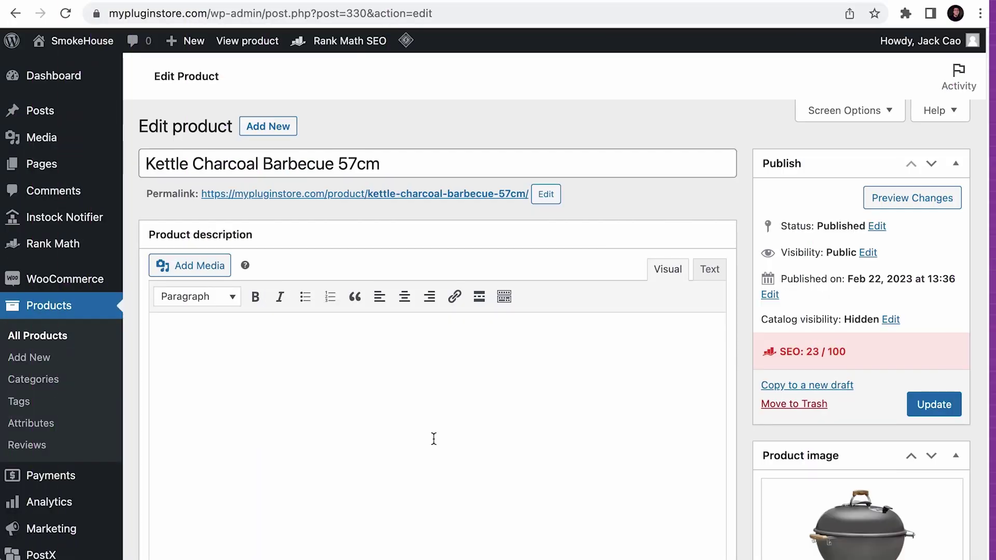
Add a new Rank Math redirection for the kettle barbecue URL with destination 'new'
{"action": "mouse_move", "coordinate": [70, 245]}
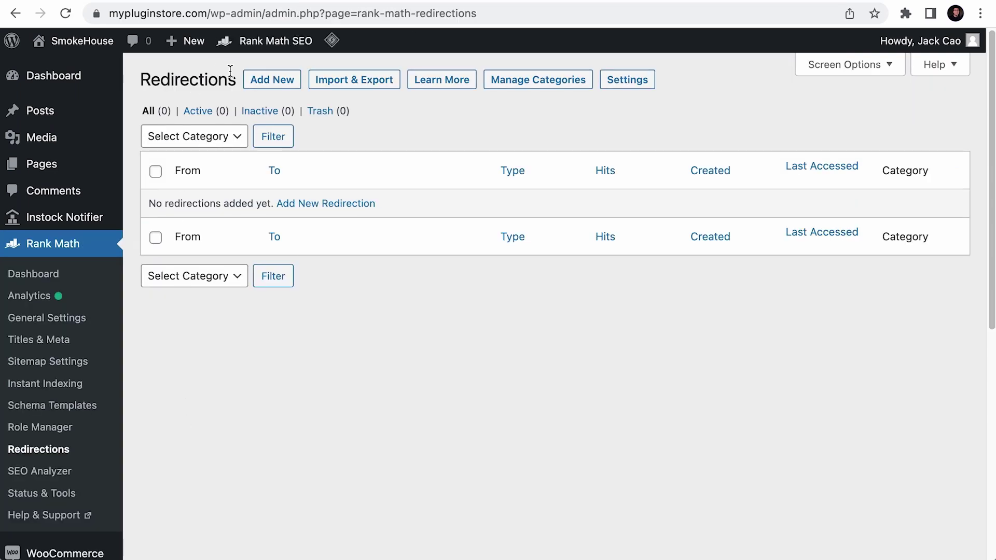
{"action": "left_click", "coordinate": [264, 81]}
{"action": "scroll", "coordinate": [263, 83], "scroll_direction": "down", "scroll_amount": 1}
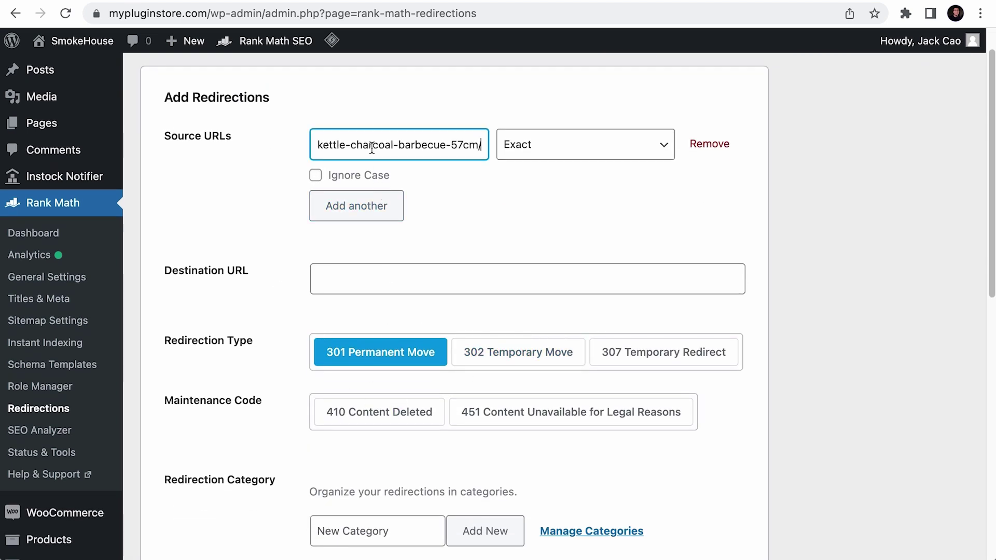
{"action": "left_click", "coordinate": [413, 281]}
{"action": "type", "text": "new"}
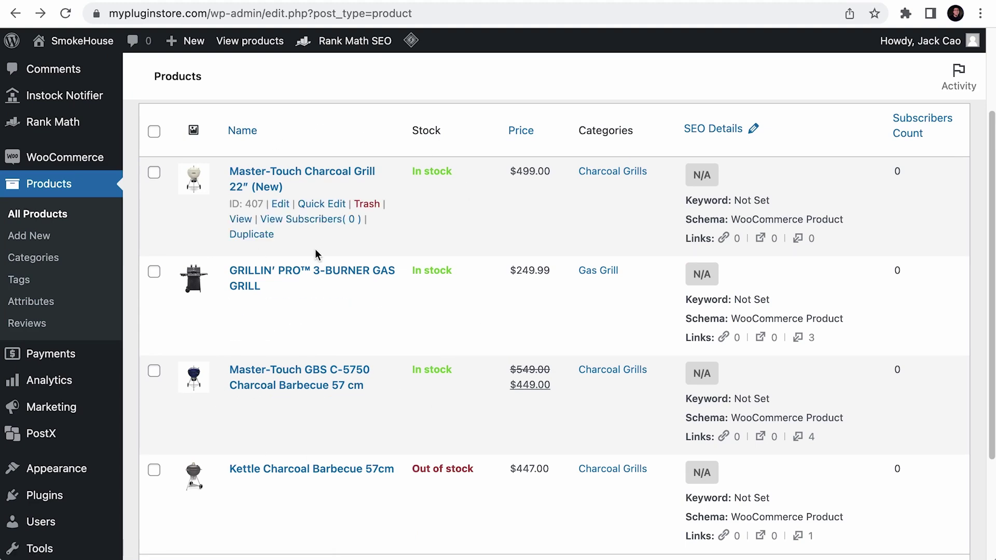
Open the GBS barbecue's edit page in a new tab and set its catalog visibility to Hidden
{"action": "right_click", "coordinate": [281, 402]}
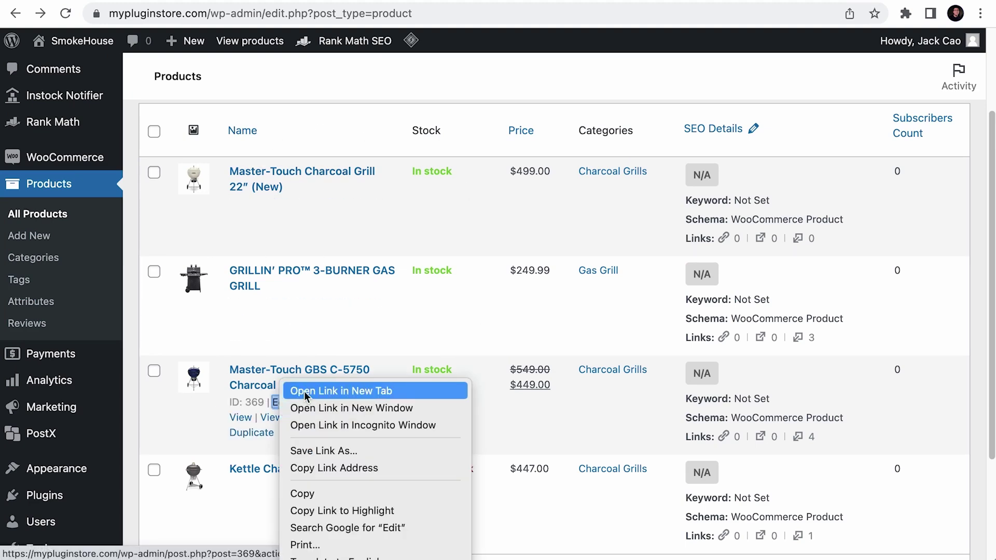
{"action": "left_click", "coordinate": [316, 389]}
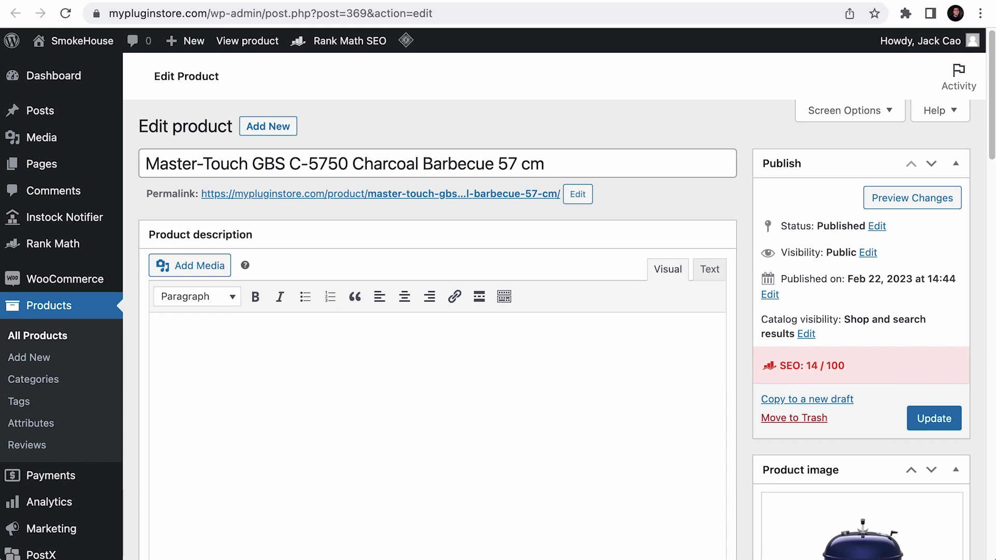
{"action": "left_click", "coordinate": [806, 335]}
{"action": "scroll", "coordinate": [805, 340], "scroll_direction": "down", "scroll_amount": 2}
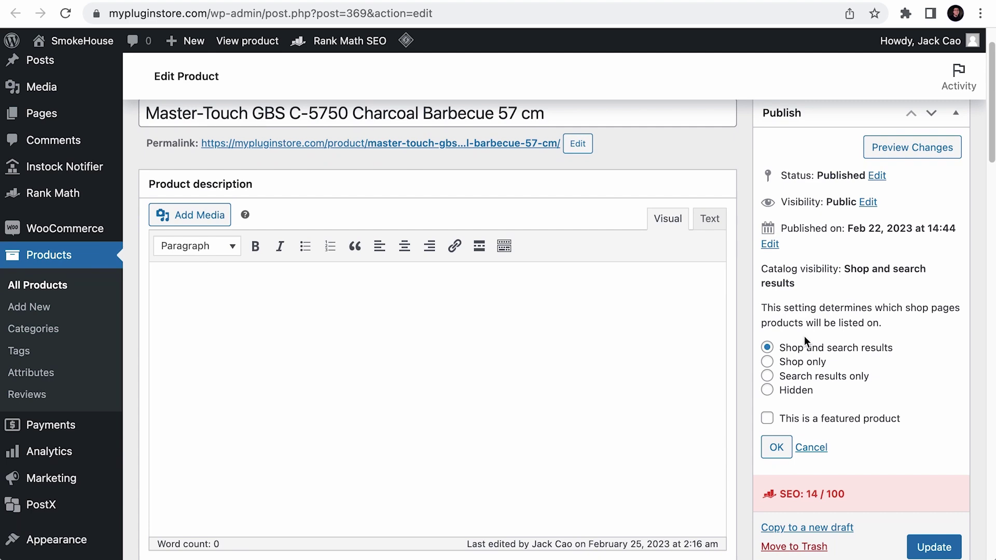
{"action": "left_click", "coordinate": [776, 389]}
{"action": "left_click", "coordinate": [777, 447]}
Set the GBS barbecue's inventory stock status to Out of stock
{"action": "scroll", "coordinate": [409, 437], "scroll_direction": "down", "scroll_amount": 8}
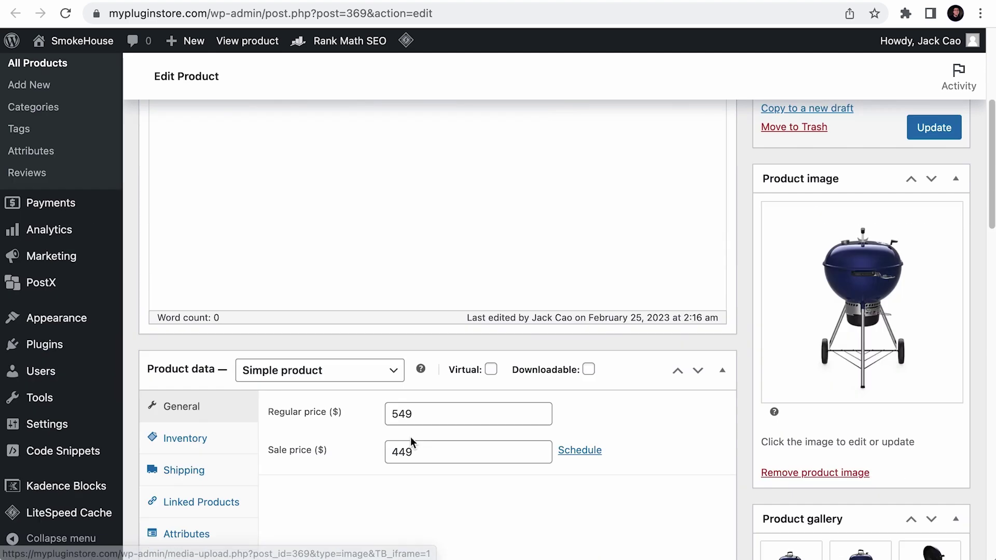
{"action": "scroll", "coordinate": [410, 437], "scroll_direction": "down", "scroll_amount": 8}
{"action": "left_click", "coordinate": [171, 197]}
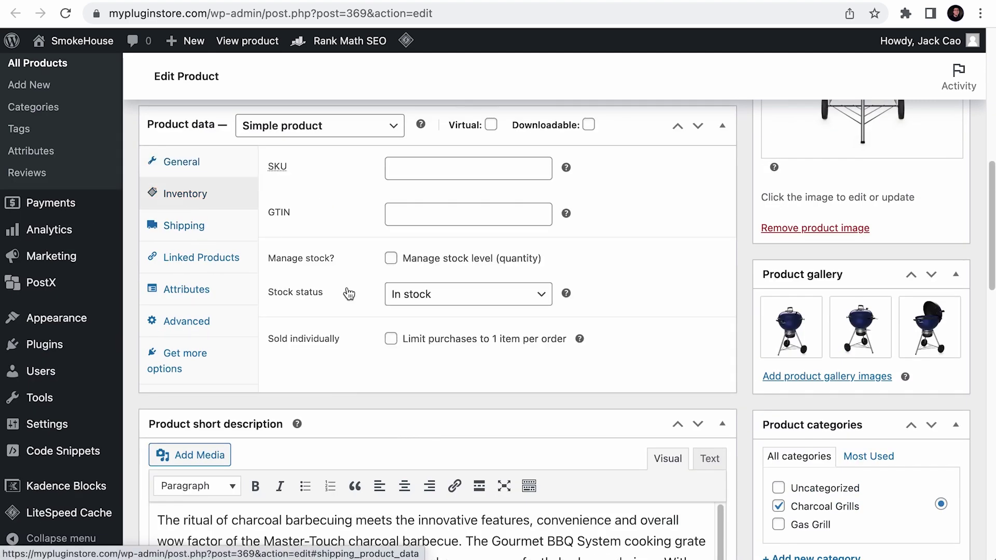
{"action": "left_click", "coordinate": [445, 294]}
{"action": "left_click", "coordinate": [445, 316]}
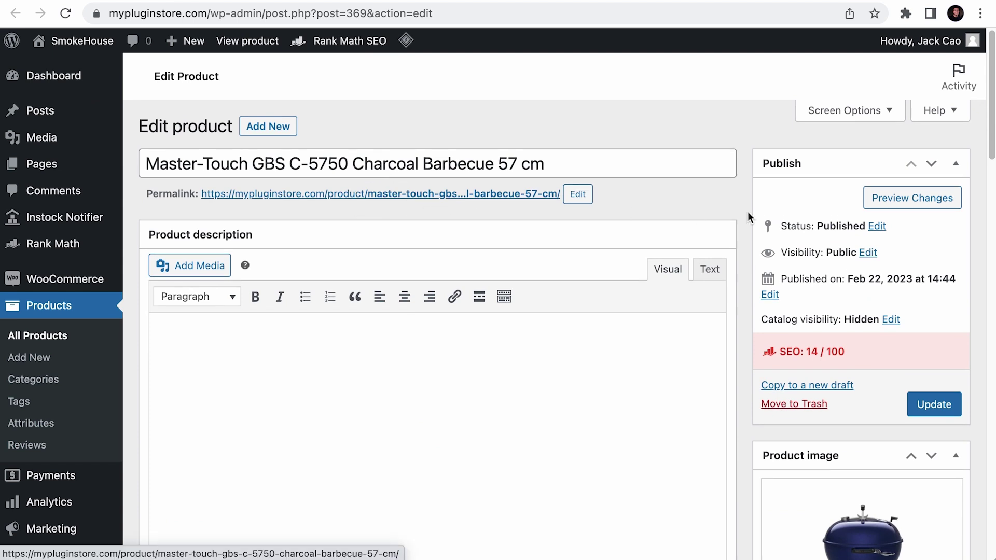
Check product-sitemap.xml still lists the GBS page, then scroll to its Rank Math SEO box
{"action": "left_click_drag", "start_coordinate": [992, 219], "coordinate": [434, 223]}
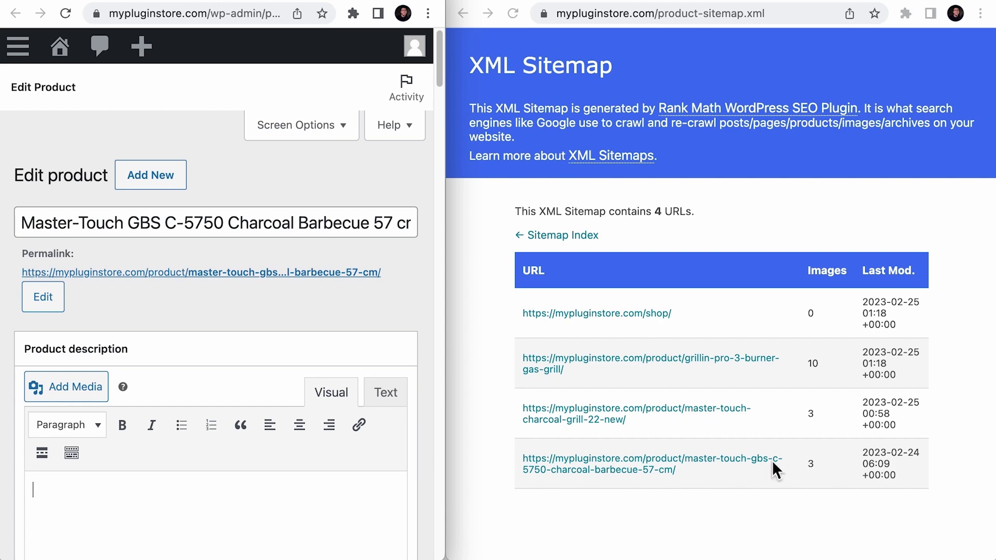
{"action": "left_click_drag", "start_coordinate": [447, 355], "coordinate": [993, 358]}
{"action": "scroll", "coordinate": [536, 360], "scroll_direction": "down", "scroll_amount": 20}
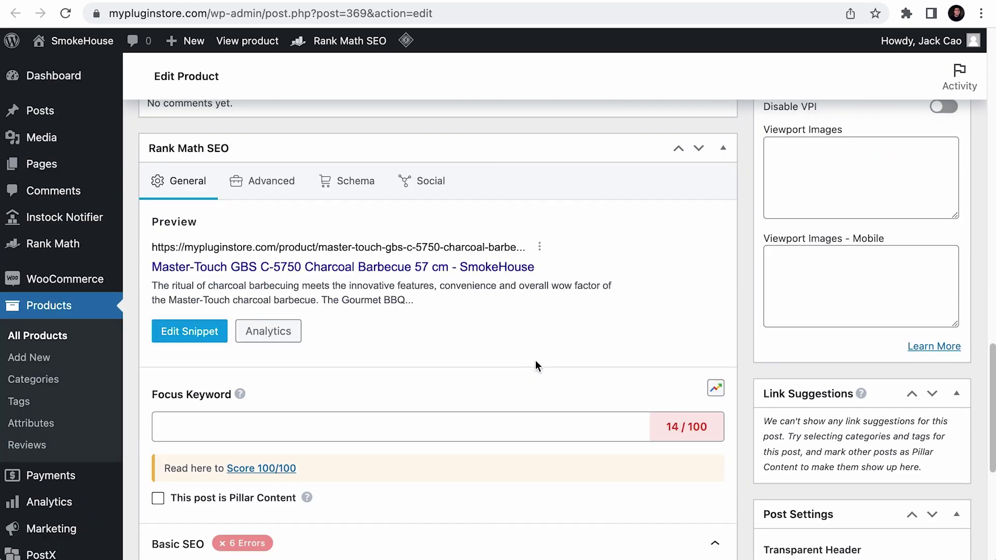
Switch the GBS barbecue's Rank Math robots to No Index, back to Index, and update
{"action": "left_click", "coordinate": [288, 196]}
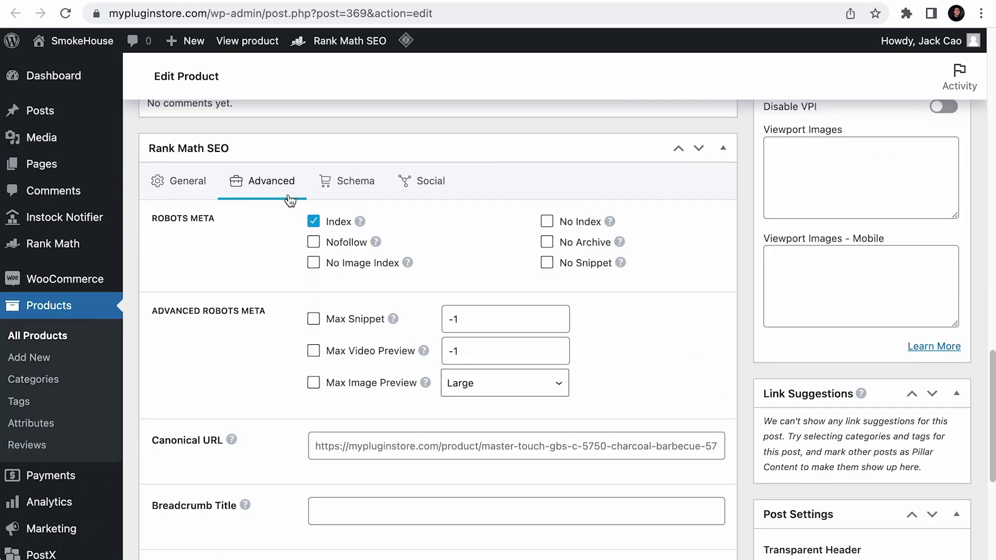
{"action": "left_click", "coordinate": [547, 222]}
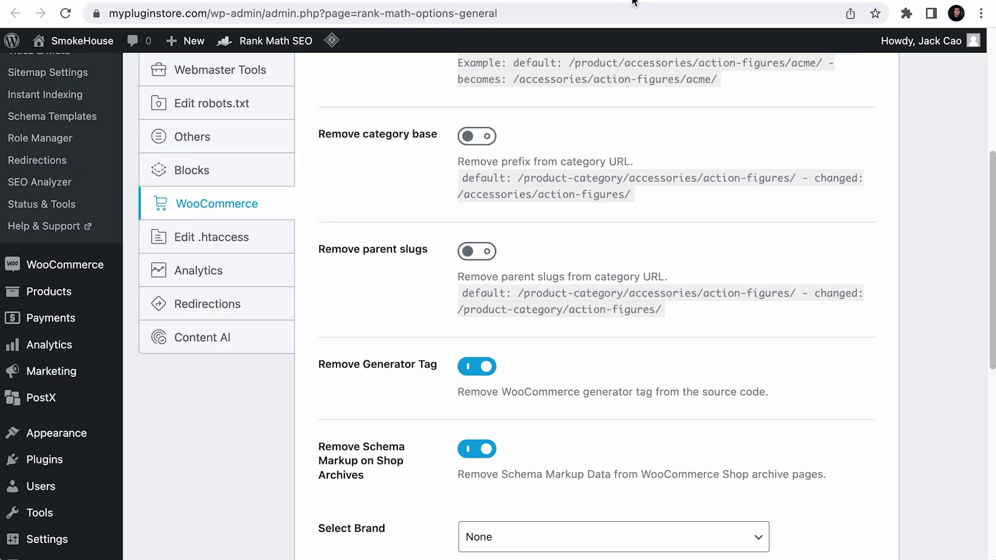
{"action": "scroll", "coordinate": [621, 88], "scroll_direction": "up", "scroll_amount": 7}
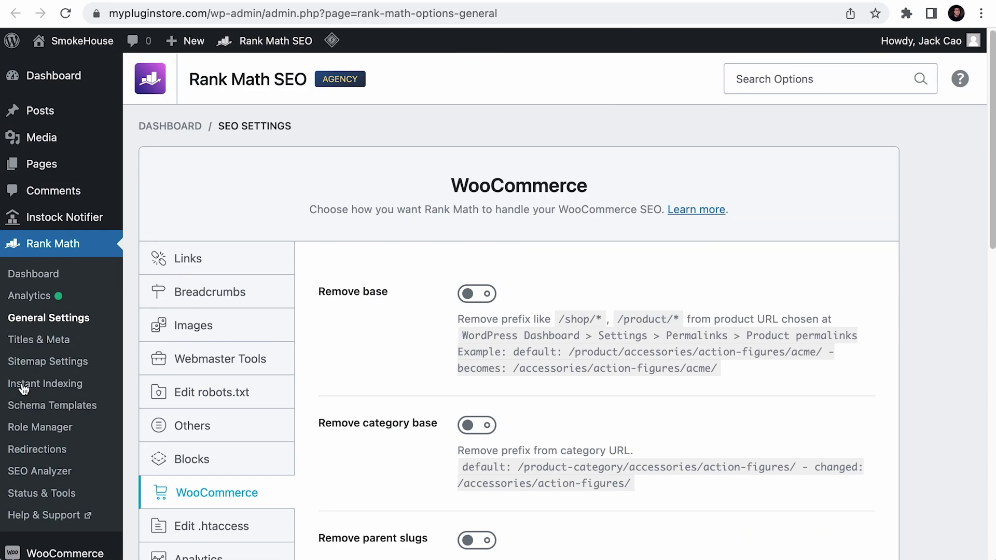
{"action": "scroll", "coordinate": [381, 413], "scroll_direction": "down", "scroll_amount": 8}
{"action": "scroll", "coordinate": [381, 407], "scroll_direction": "down", "scroll_amount": 5}
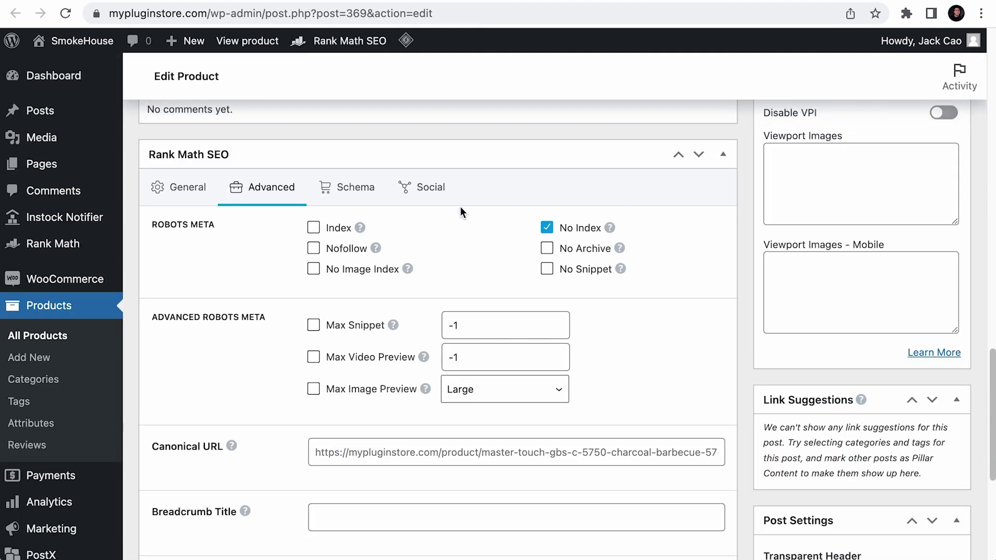
{"action": "left_click", "coordinate": [313, 227]}
{"action": "scroll", "coordinate": [655, 225], "scroll_direction": "up", "scroll_amount": 10}
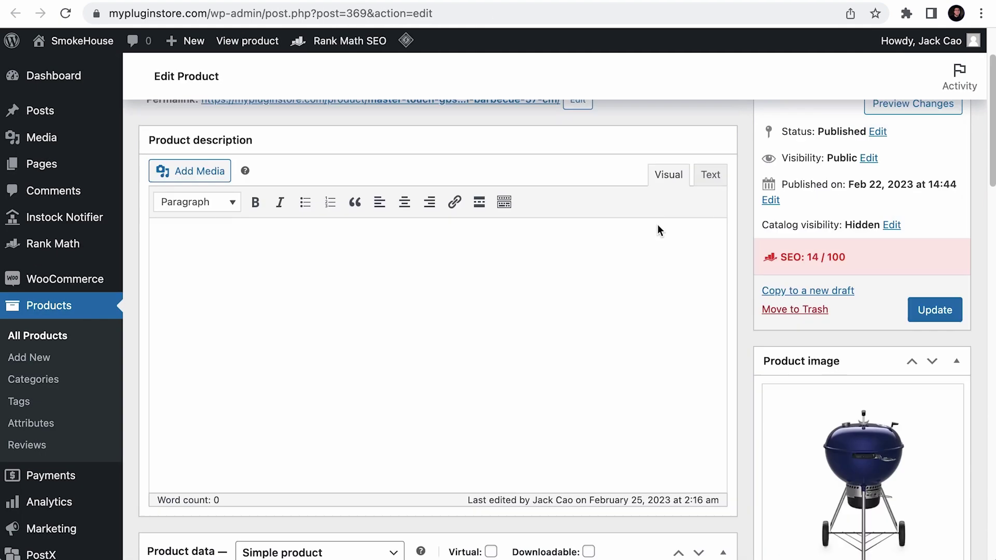
{"action": "left_click", "coordinate": [936, 324]}
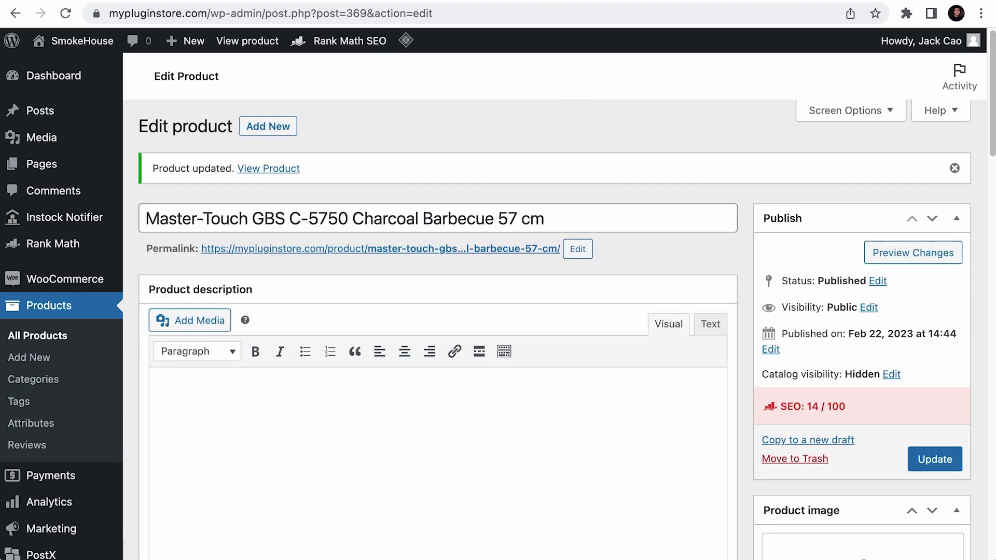
Reload product-sitemap.xml to see 3 URLs, then view the GBS live page showing Out of stock
{"action": "left_click_drag", "start_coordinate": [995, 233], "coordinate": [446, 242]}
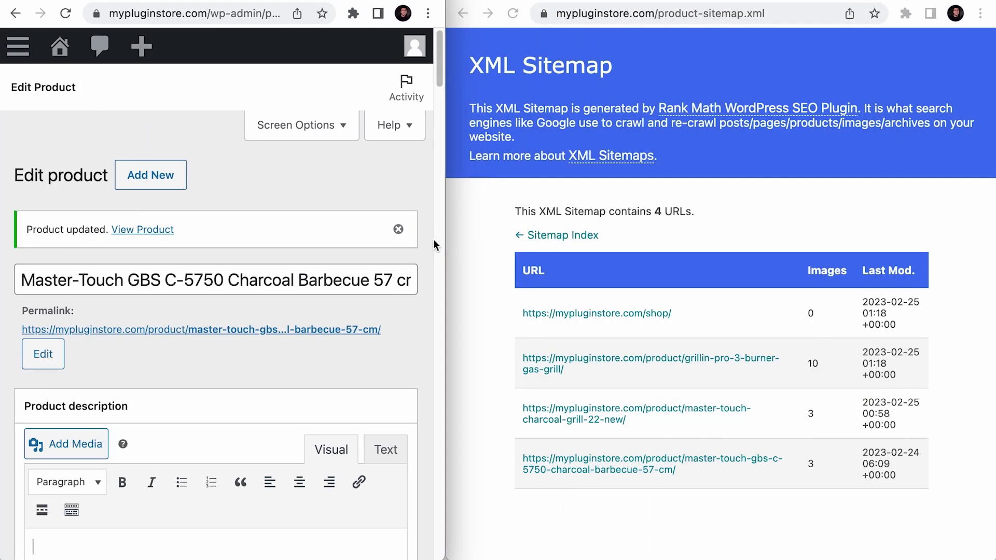
{"action": "left_click", "coordinate": [517, 15]}
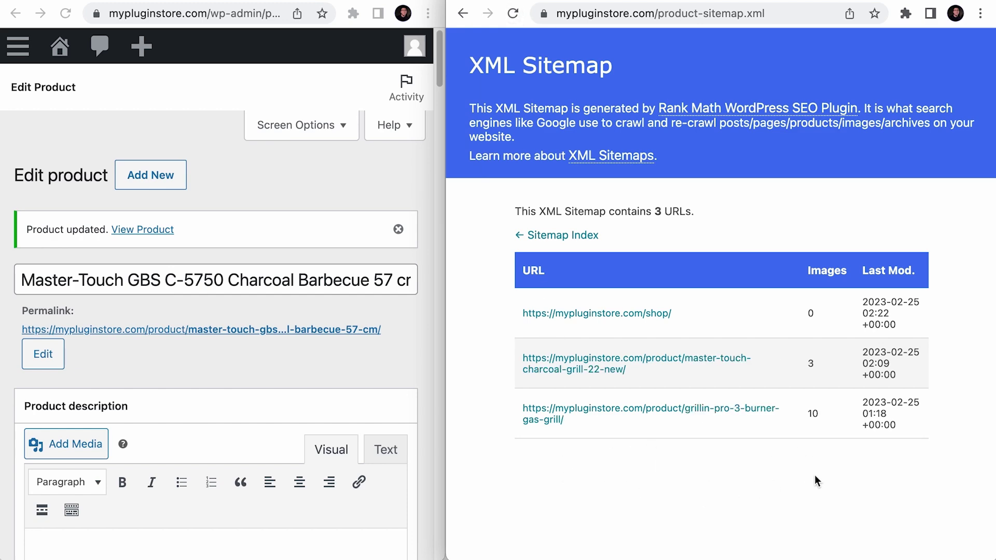
{"action": "left_click_drag", "start_coordinate": [143, 229], "coordinate": [733, 174]}
{"action": "scroll", "coordinate": [752, 247], "scroll_direction": "down", "scroll_amount": 12}
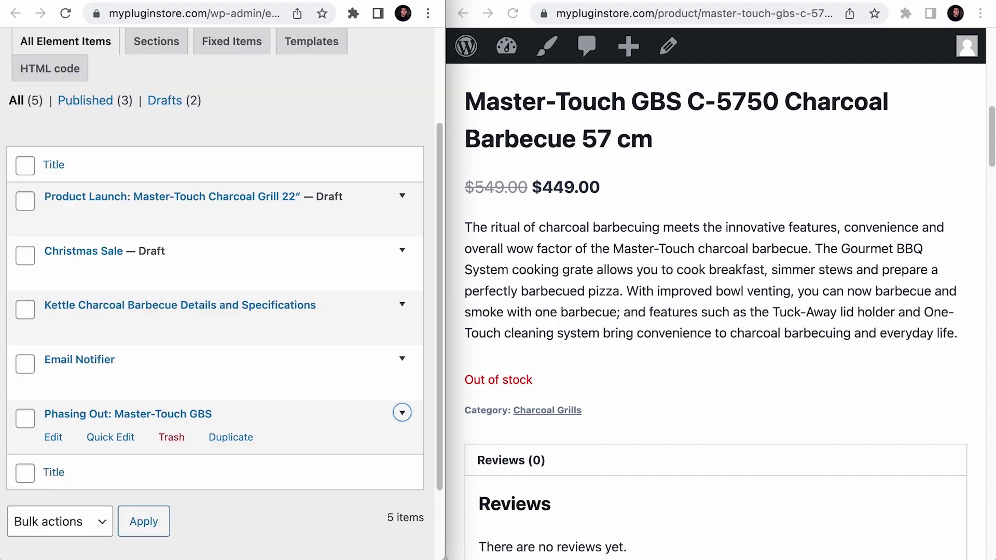
Expand the Phasing Out: Master-Touch GBS element and reload the product page to view the countdown
{"action": "left_click", "coordinate": [403, 412]}
{"action": "scroll", "coordinate": [403, 416], "scroll_direction": "down", "scroll_amount": 5}
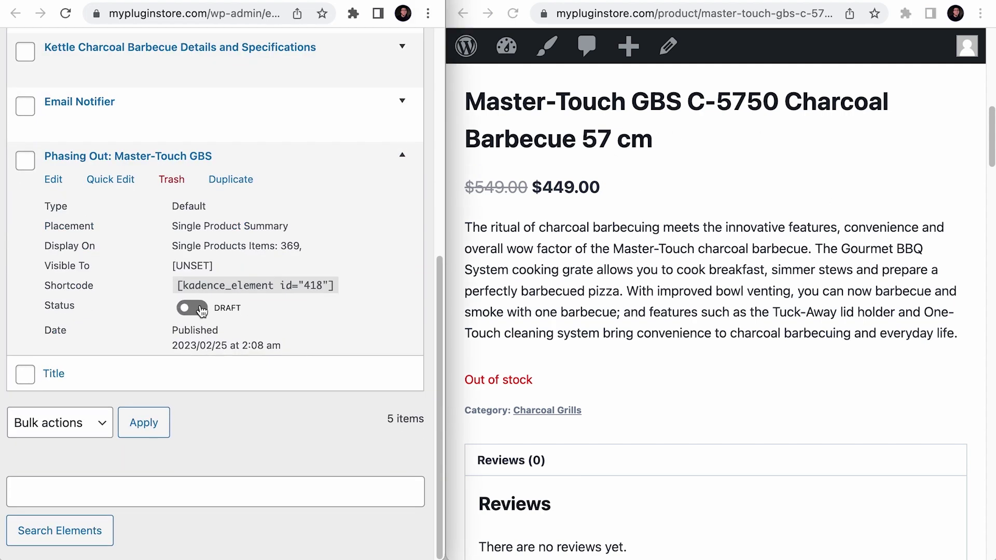
{"action": "left_click", "coordinate": [513, 14]}
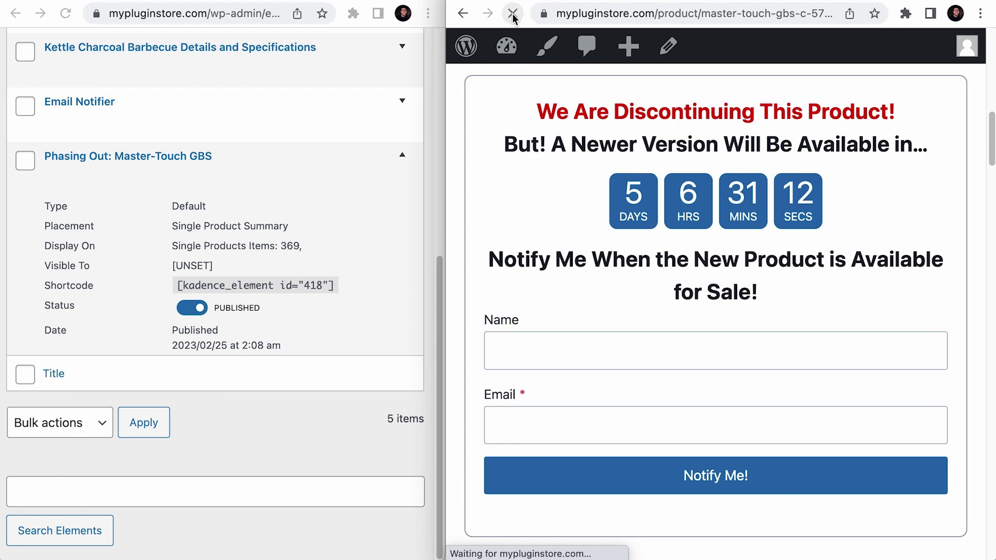
{"action": "left_click_drag", "start_coordinate": [445, 95], "coordinate": [0, 104]}
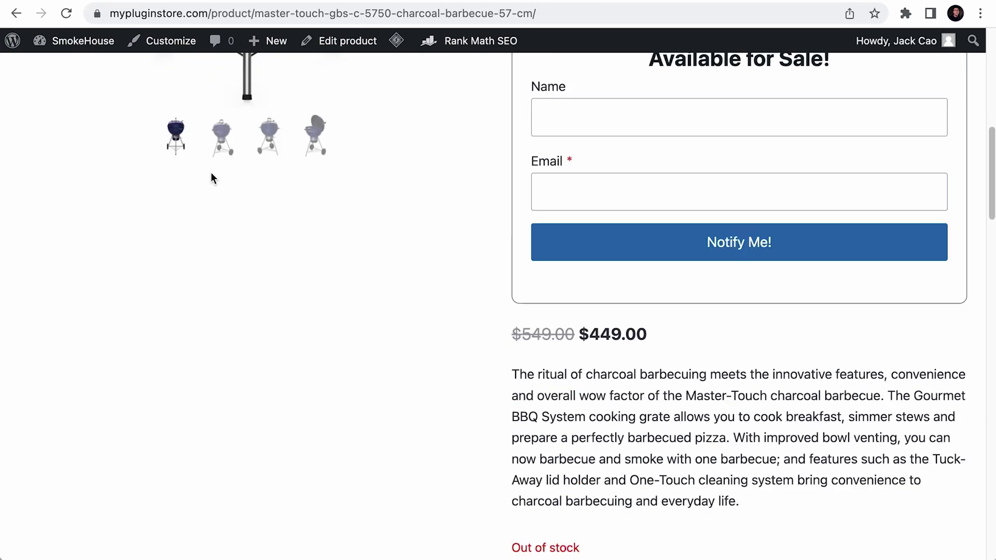
{"action": "scroll", "coordinate": [211, 172], "scroll_direction": "up", "scroll_amount": 5}
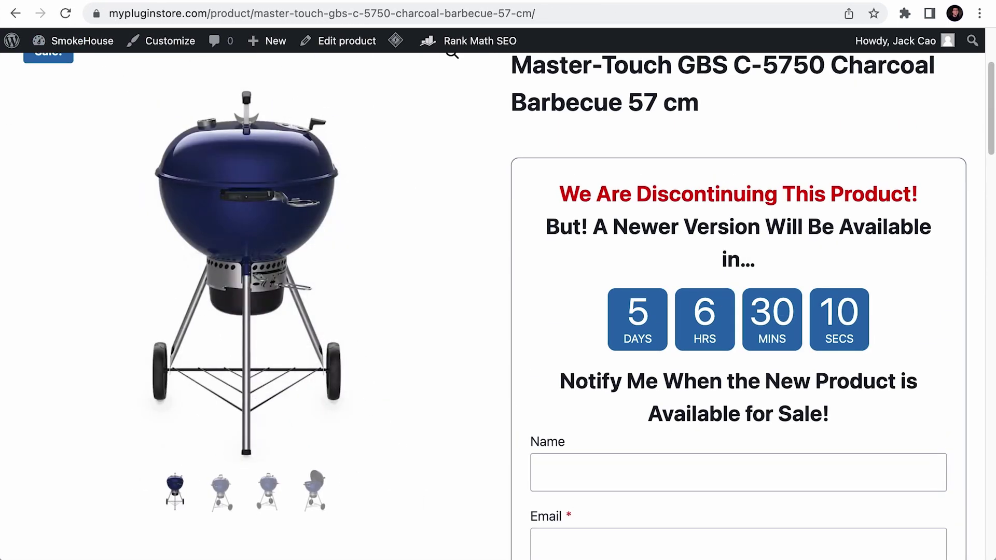
{"action": "left_click", "coordinate": [16, 13]}
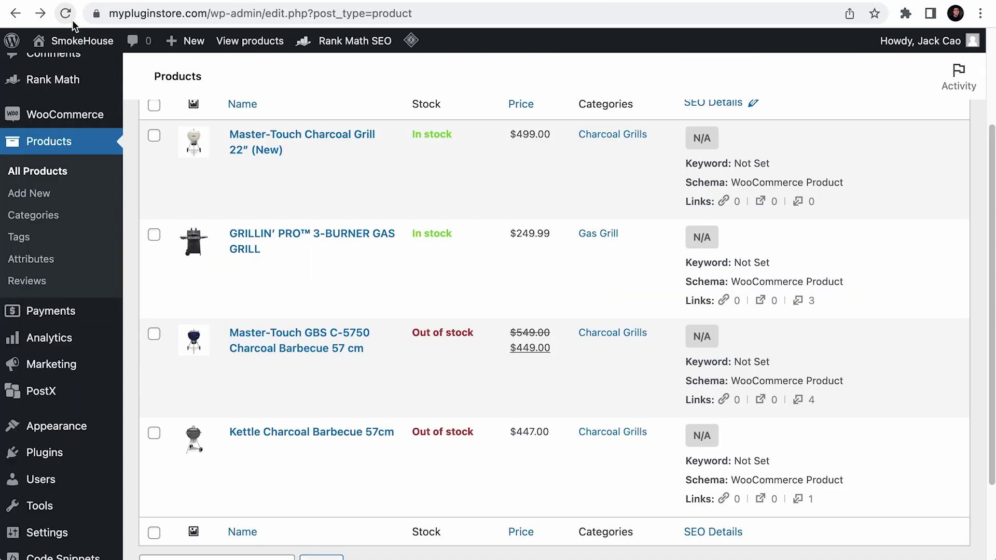
Open Master-Touch Charcoal Grill 22" (New) for editing and review its inventory settings
{"action": "left_click", "coordinate": [281, 167]}
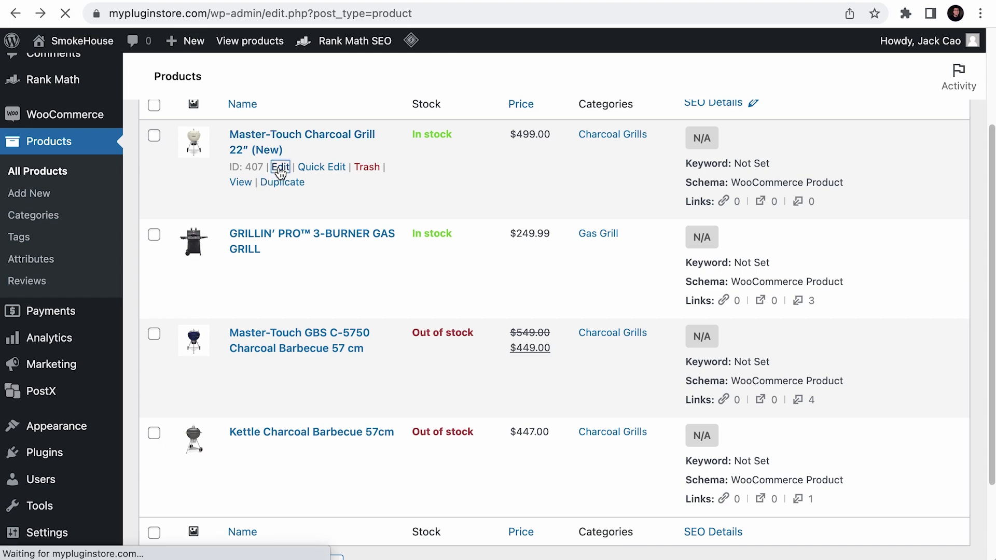
{"action": "scroll", "coordinate": [397, 348], "scroll_direction": "down", "scroll_amount": 10}
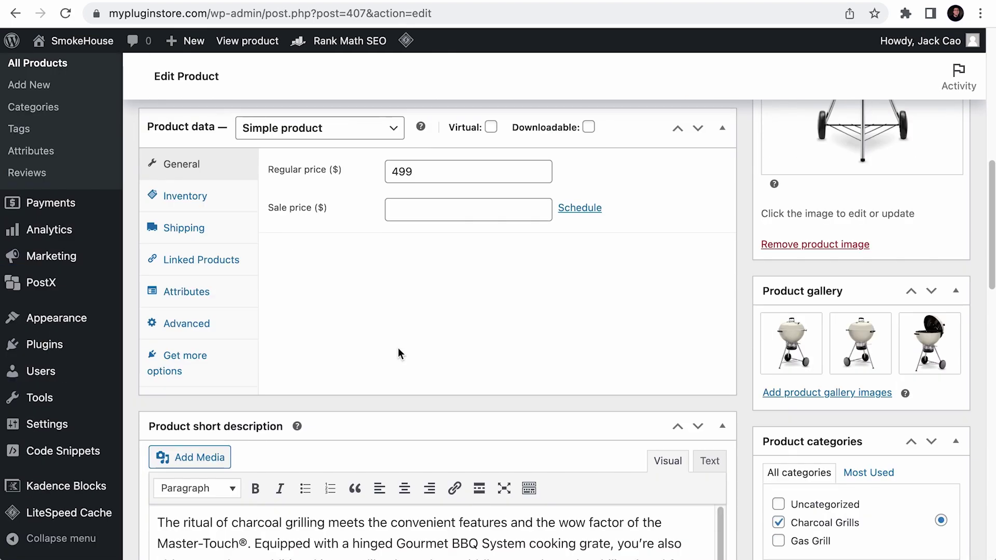
{"action": "left_click", "coordinate": [212, 197]}
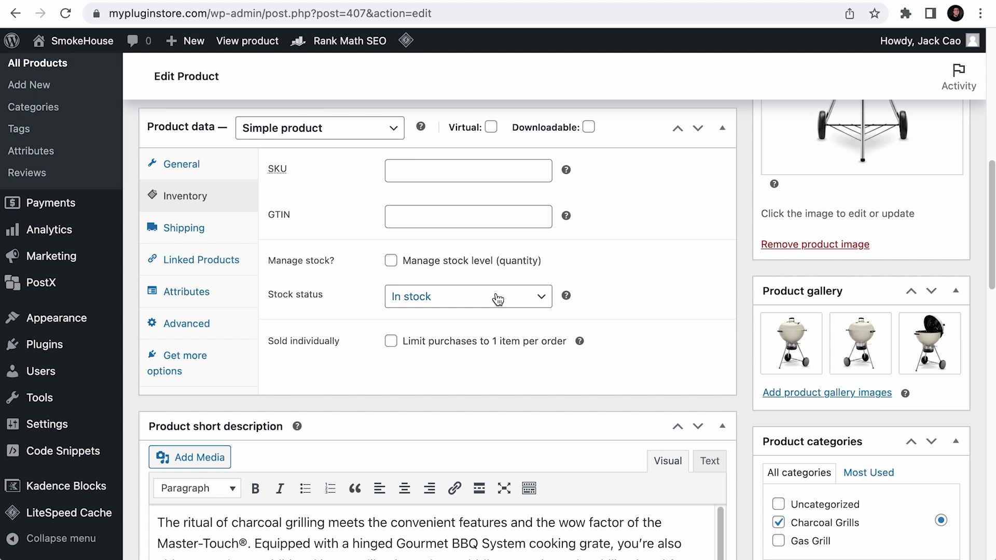
{"action": "scroll", "coordinate": [498, 300], "scroll_direction": "up", "scroll_amount": 1}
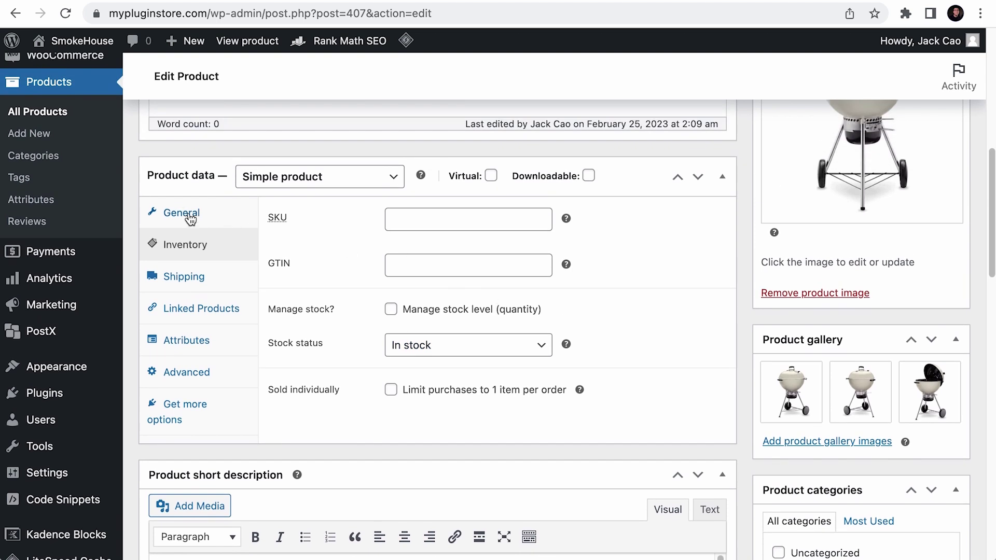
Delete the 499 regular price, update the grill, and open its public product page
{"action": "left_click", "coordinate": [190, 217]}
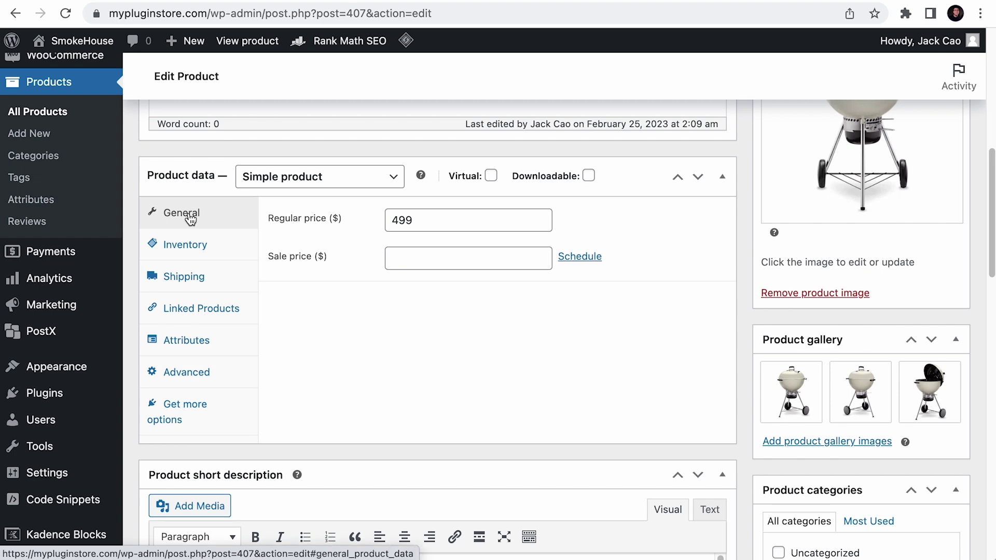
{"action": "double_click", "coordinate": [429, 221]}
{"action": "key", "text": "BackSpace"}
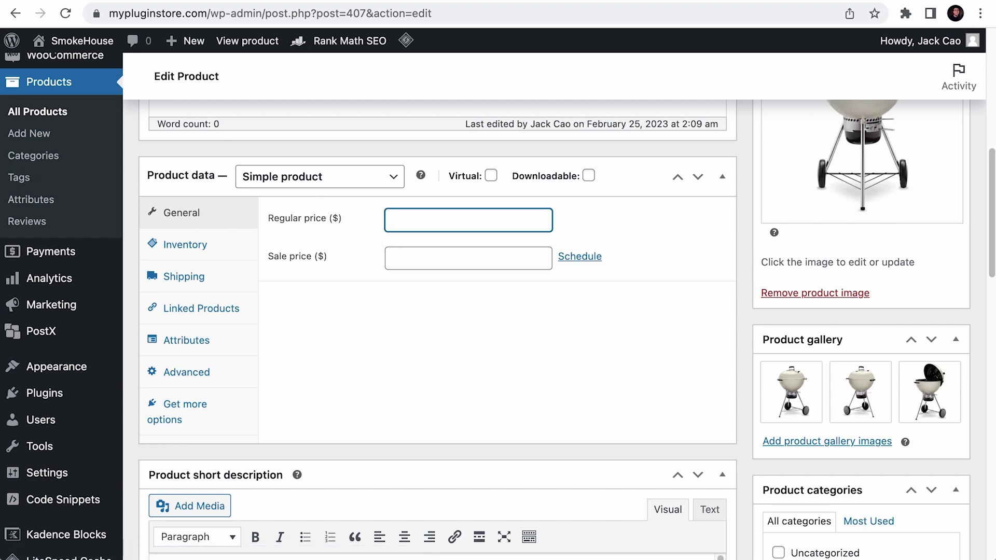
{"action": "scroll", "coordinate": [478, 229], "scroll_direction": "up", "scroll_amount": 8}
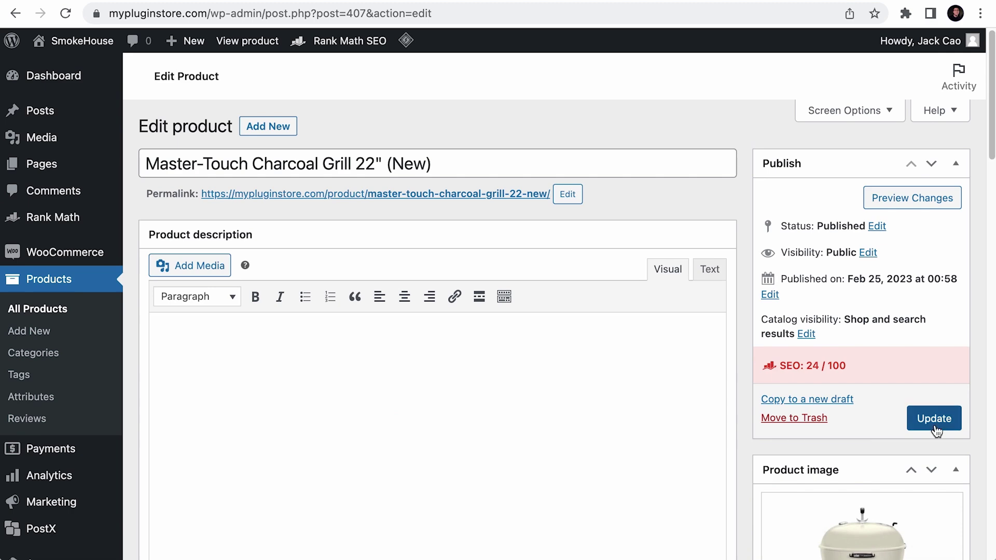
{"action": "left_click", "coordinate": [935, 425]}
{"action": "right_click", "coordinate": [528, 256]}
{"action": "left_click", "coordinate": [528, 256]}
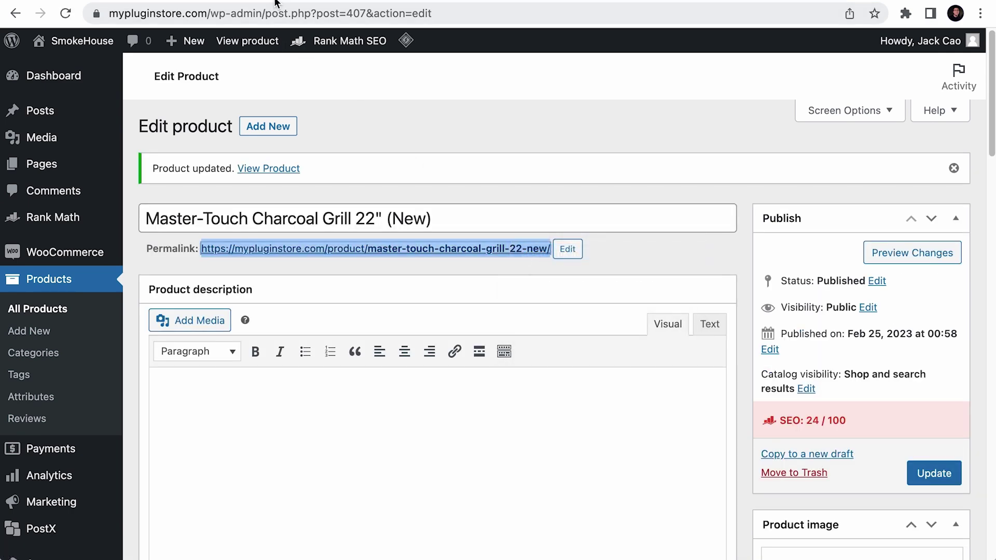
Purge all LiteSpeed cached pages so the grill's page shows the countdown and notify-me form
{"action": "key", "text": "ctrl+Tab"}
{"action": "scroll", "coordinate": [457, 310], "scroll_direction": "down", "scroll_amount": 3}
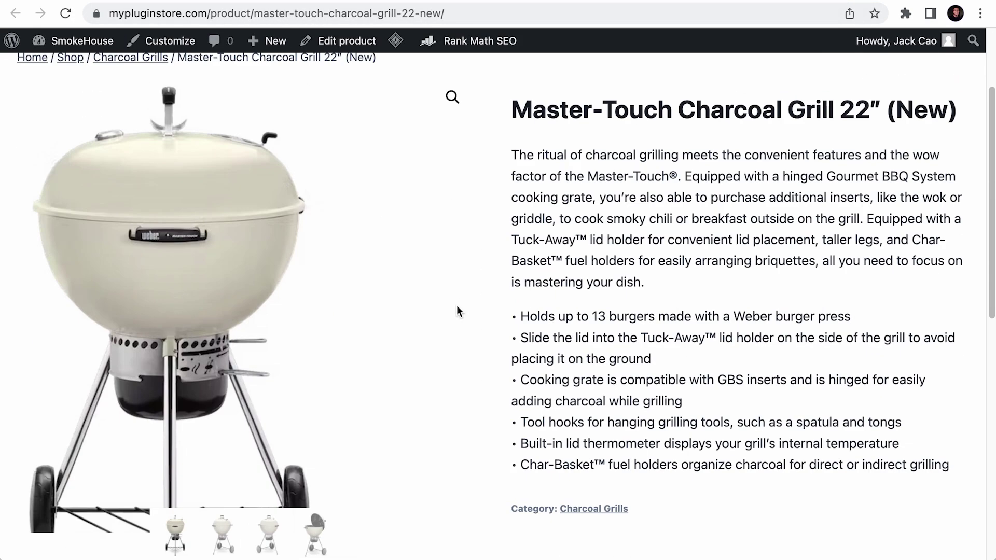
{"action": "mouse_move", "coordinate": [396, 41]}
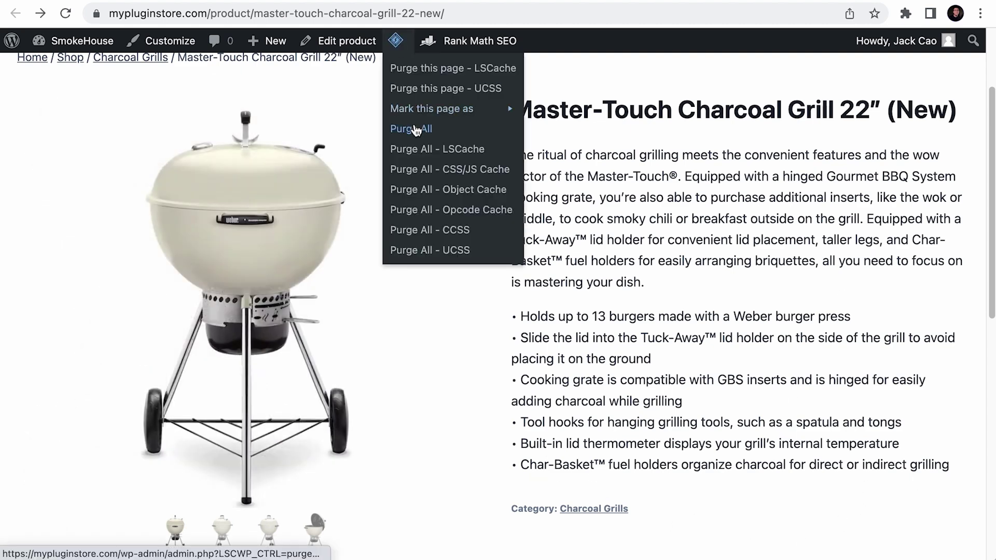
{"action": "left_click", "coordinate": [414, 127]}
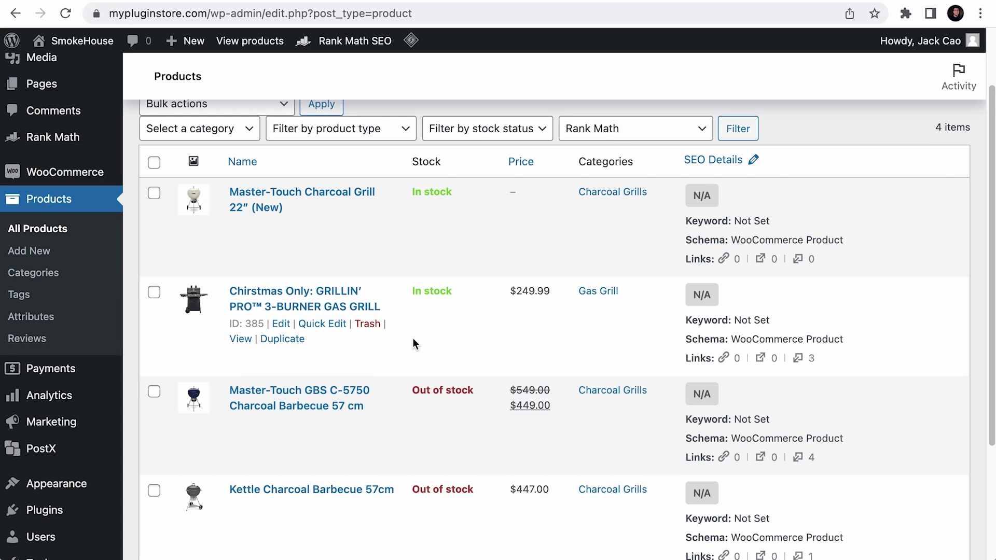
Open the Christmas Only gas grill, review its stock and price, and set catalog visibility to Search results only
{"action": "left_click", "coordinate": [285, 324]}
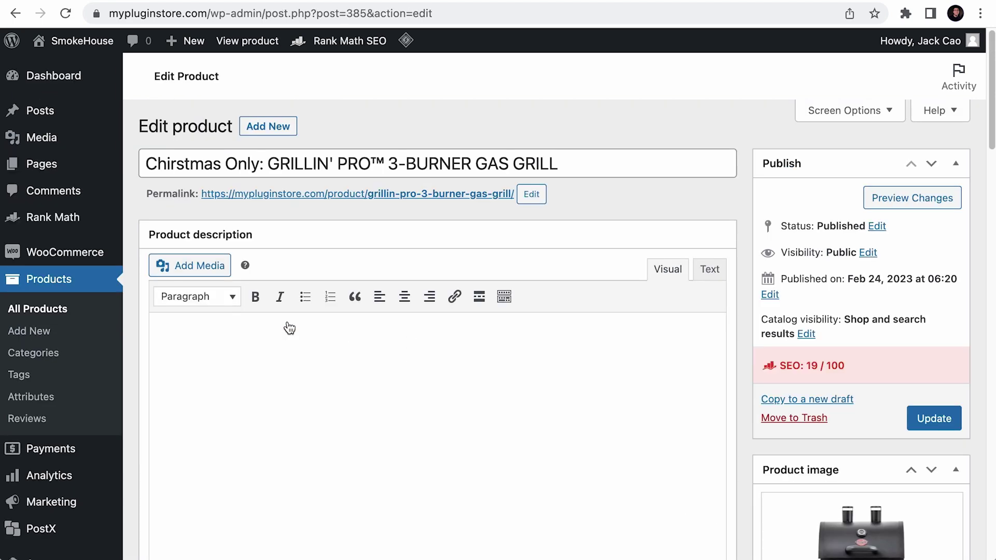
{"action": "scroll", "coordinate": [289, 328], "scroll_direction": "down", "scroll_amount": 10}
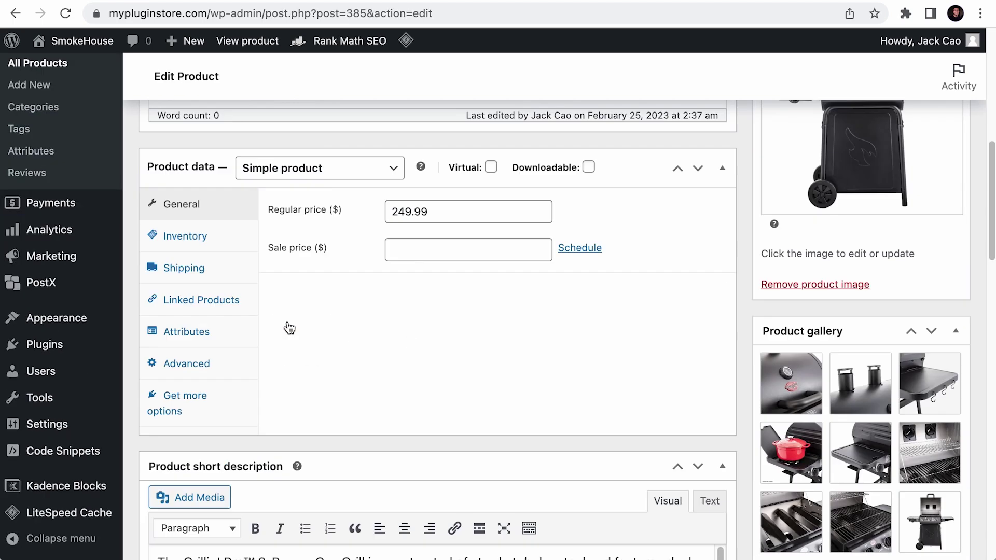
{"action": "left_click", "coordinate": [211, 215]}
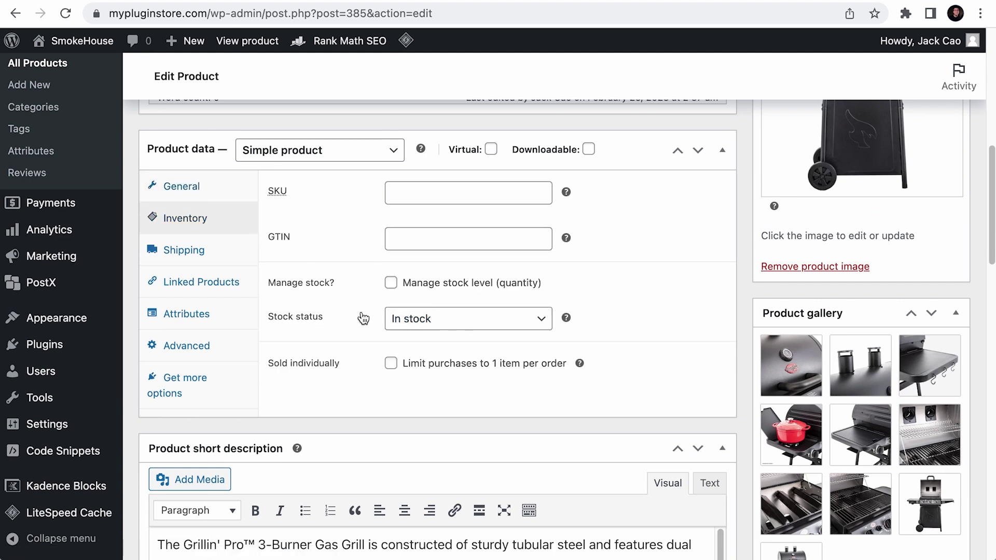
{"action": "left_click", "coordinate": [174, 192]}
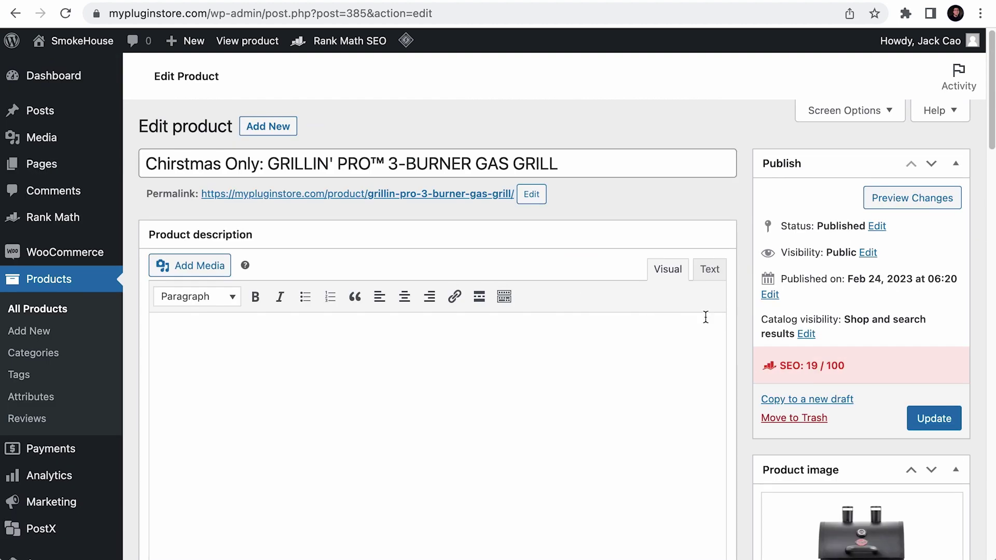
{"action": "left_click", "coordinate": [807, 334]}
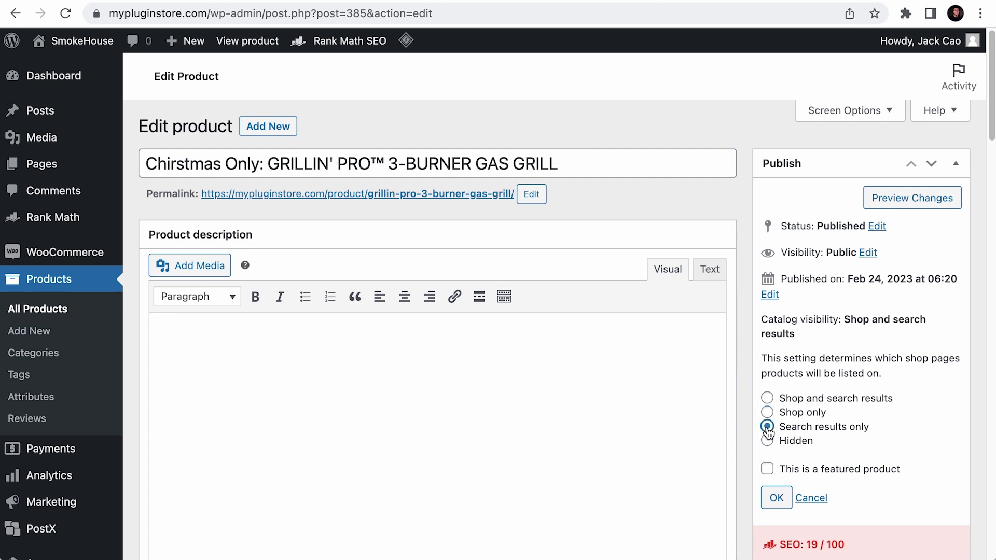
{"action": "left_click", "coordinate": [777, 498]}
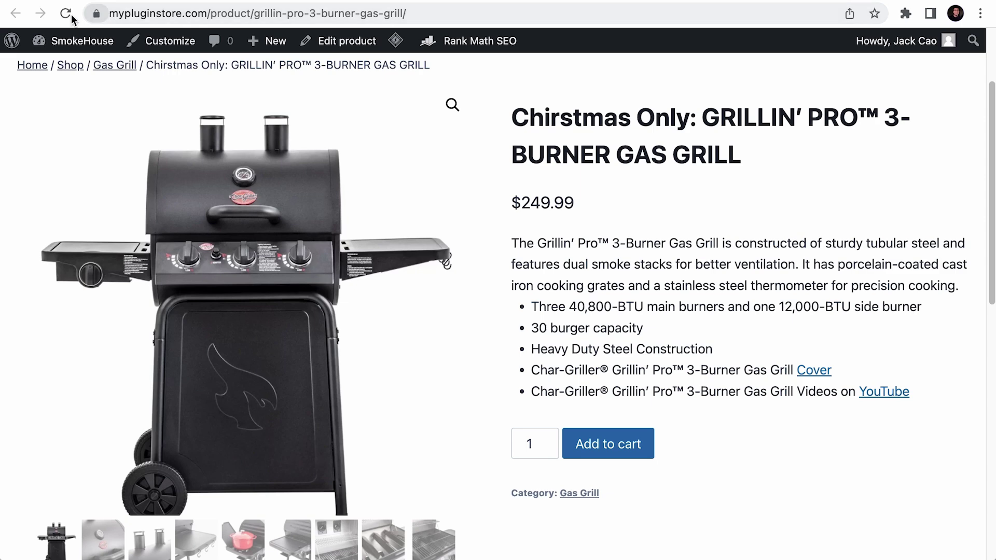
Reload the gas grill's page to show the 'Will Be Back In Christmas!' countdown and notify-me form
{"action": "left_click", "coordinate": [66, 13]}
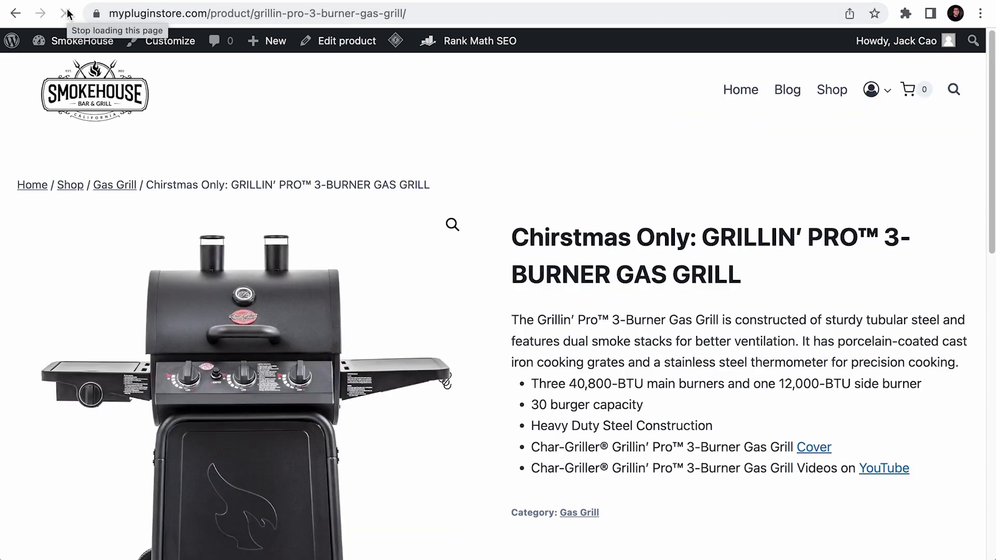
{"action": "scroll", "coordinate": [275, 187], "scroll_direction": "down", "scroll_amount": 5}
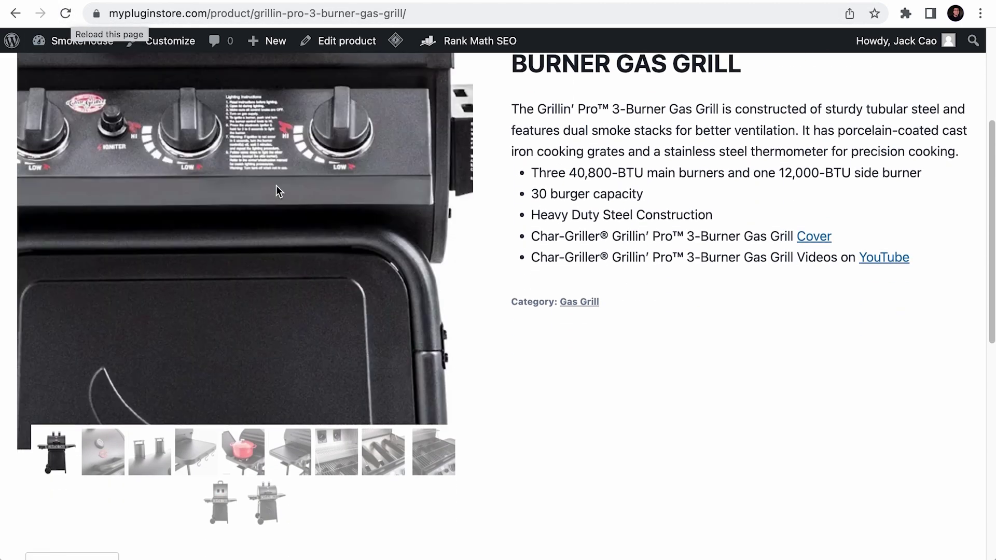
{"action": "scroll", "coordinate": [277, 185], "scroll_direction": "up", "scroll_amount": 3}
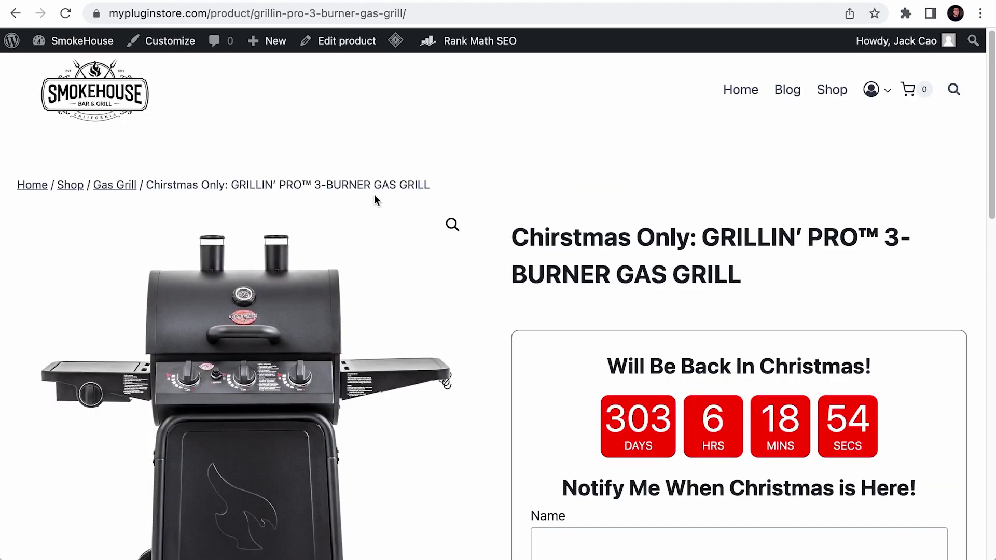
{"action": "scroll", "coordinate": [632, 148], "scroll_direction": "down", "scroll_amount": 3}
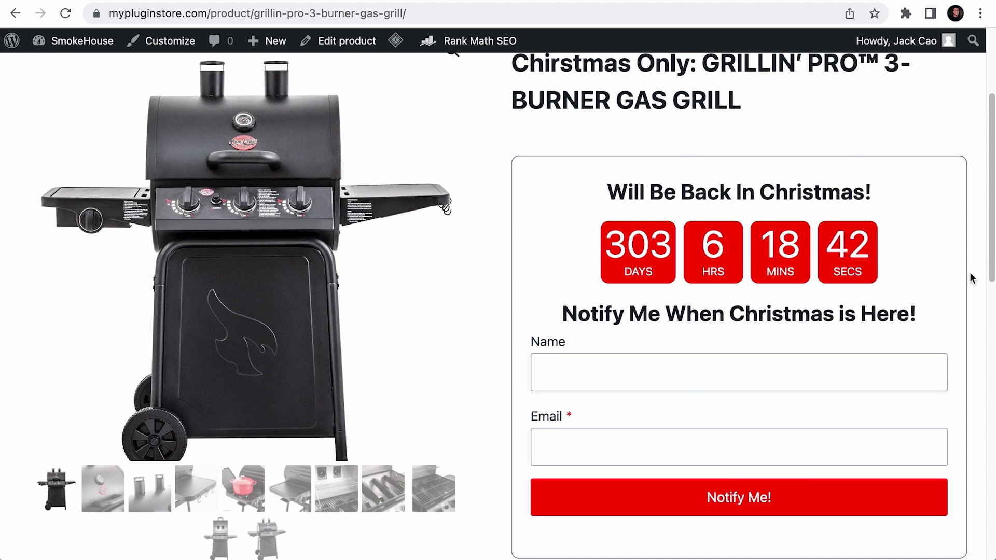